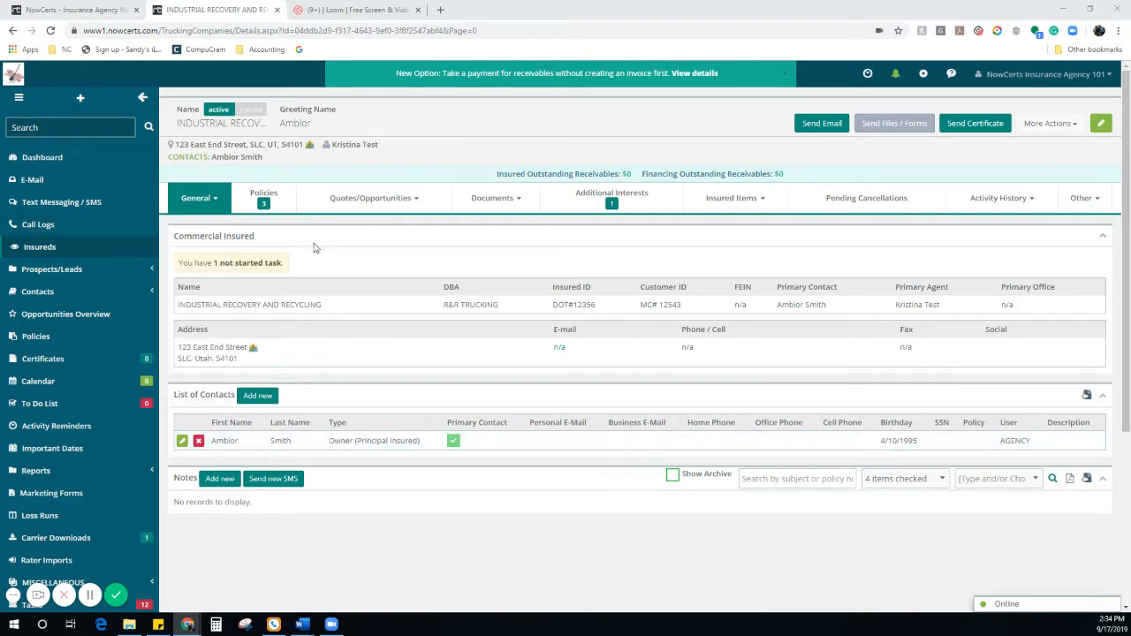
Show the insured's master Certificates list from the Documents menu.
click(497, 200)
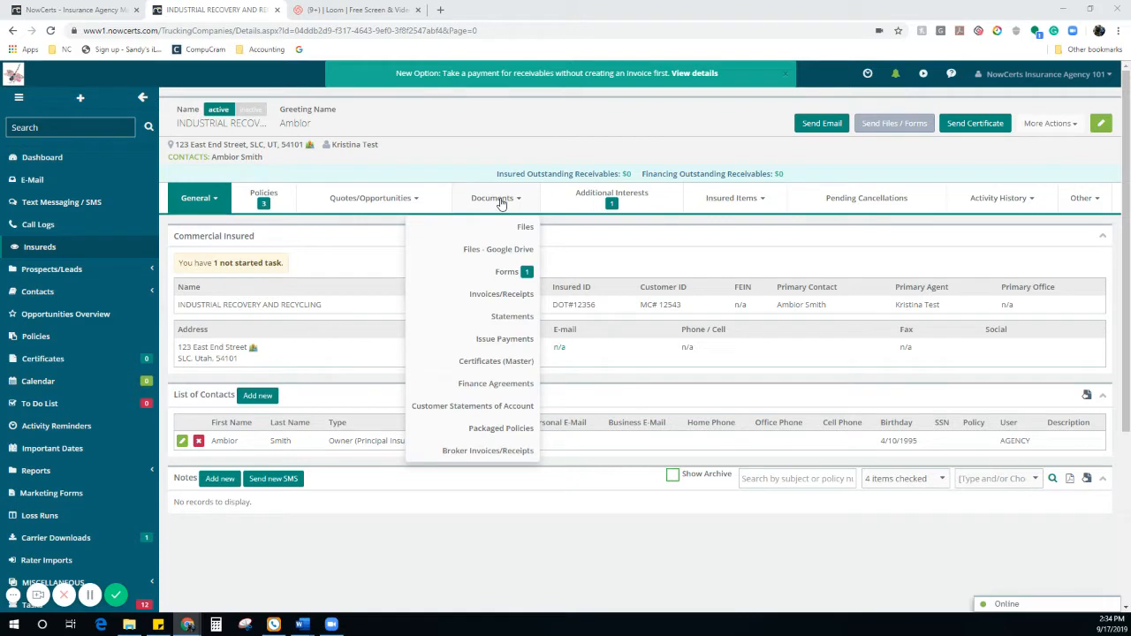
click(494, 369)
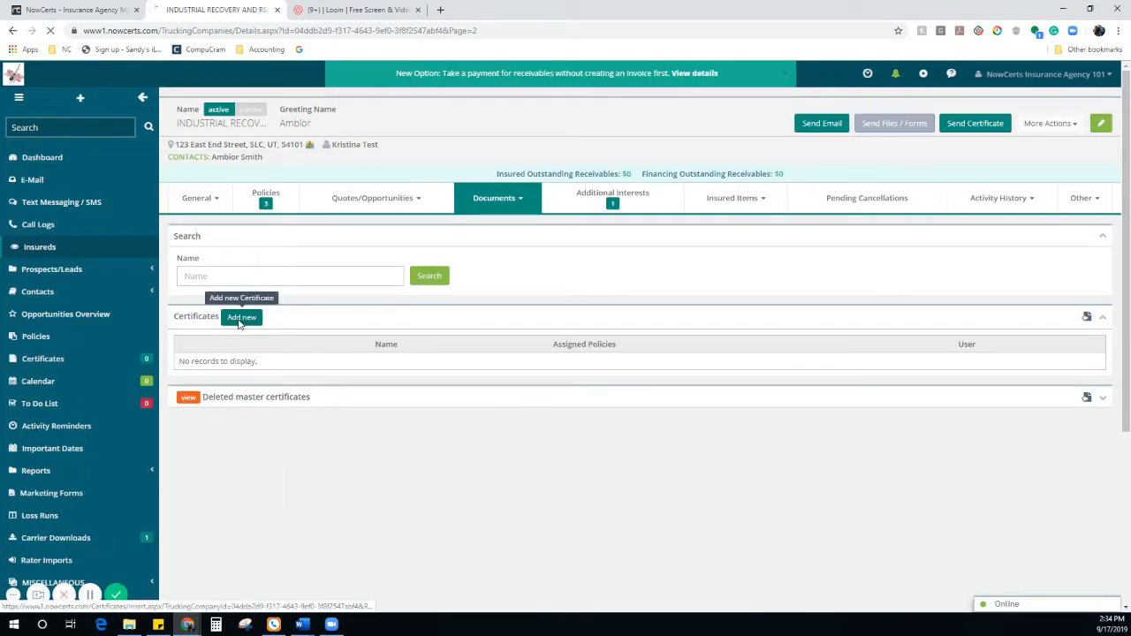
Start a new certificate of type Certificate of Liability Insurance (ACORD 25).
click(239, 321)
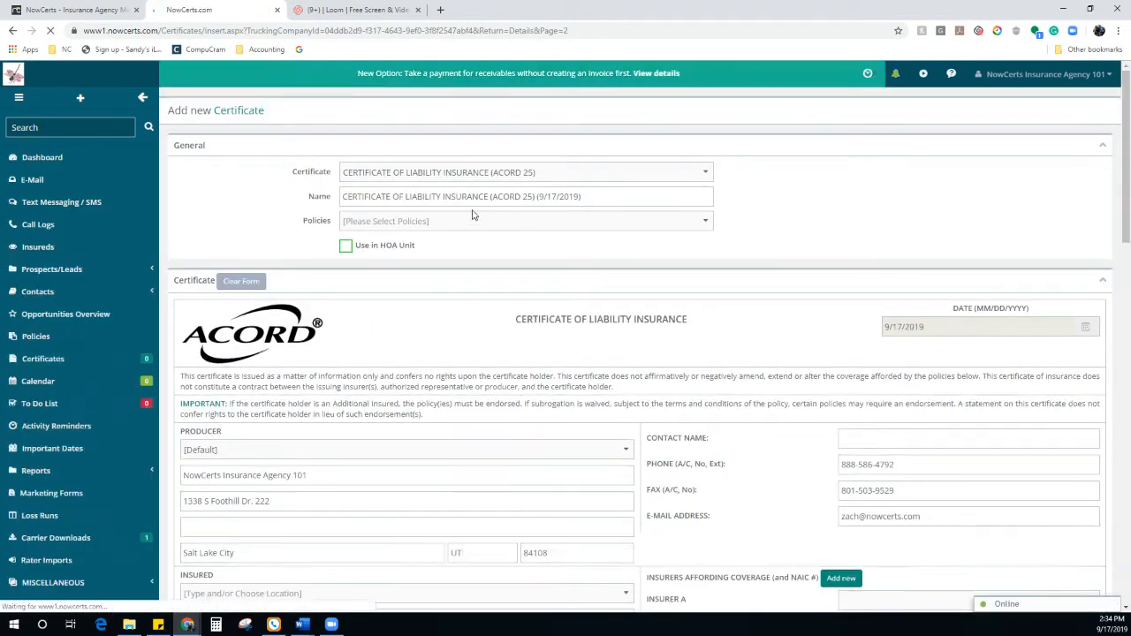
click(562, 174)
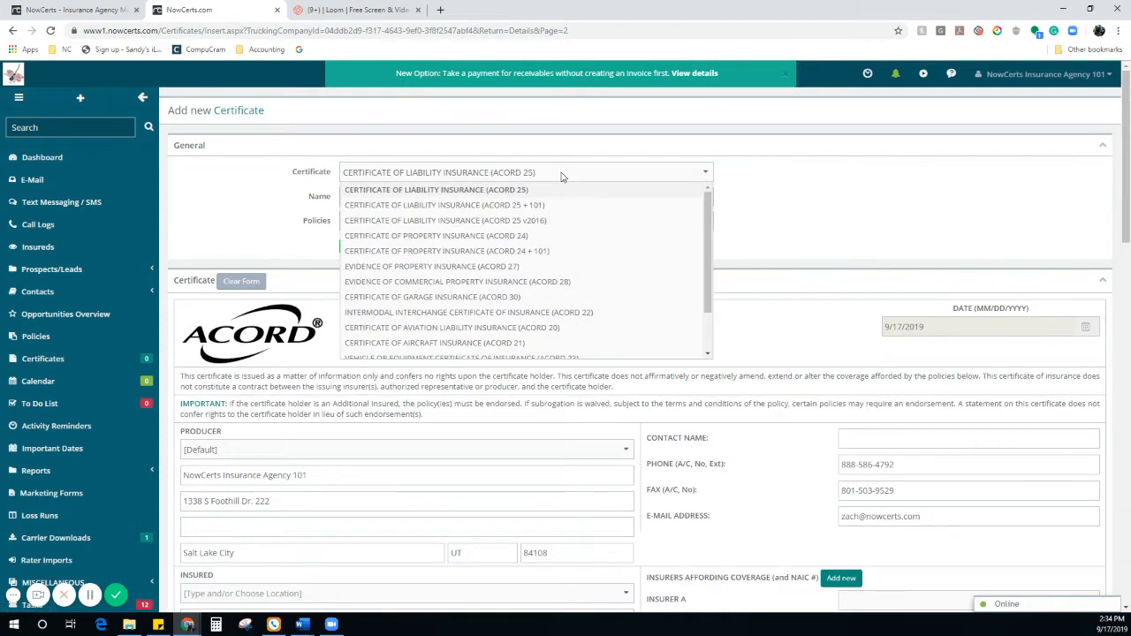
mouse_move(710, 258)
mouse_down()
mouse_move(707, 316)
mouse_move(712, 242)
mouse_up()
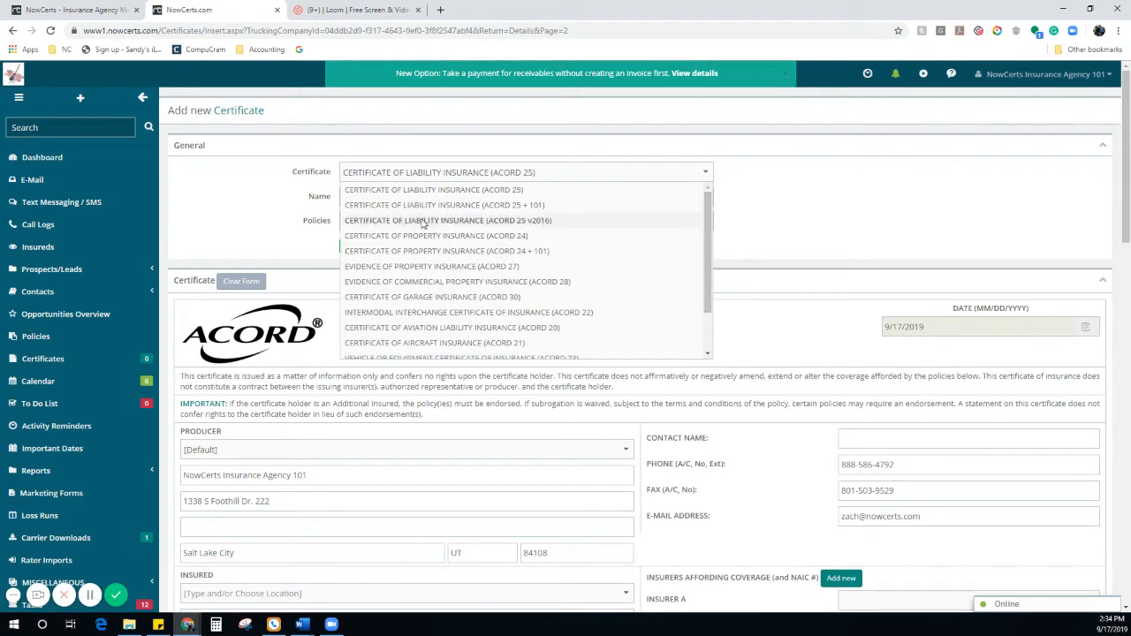
click(433, 190)
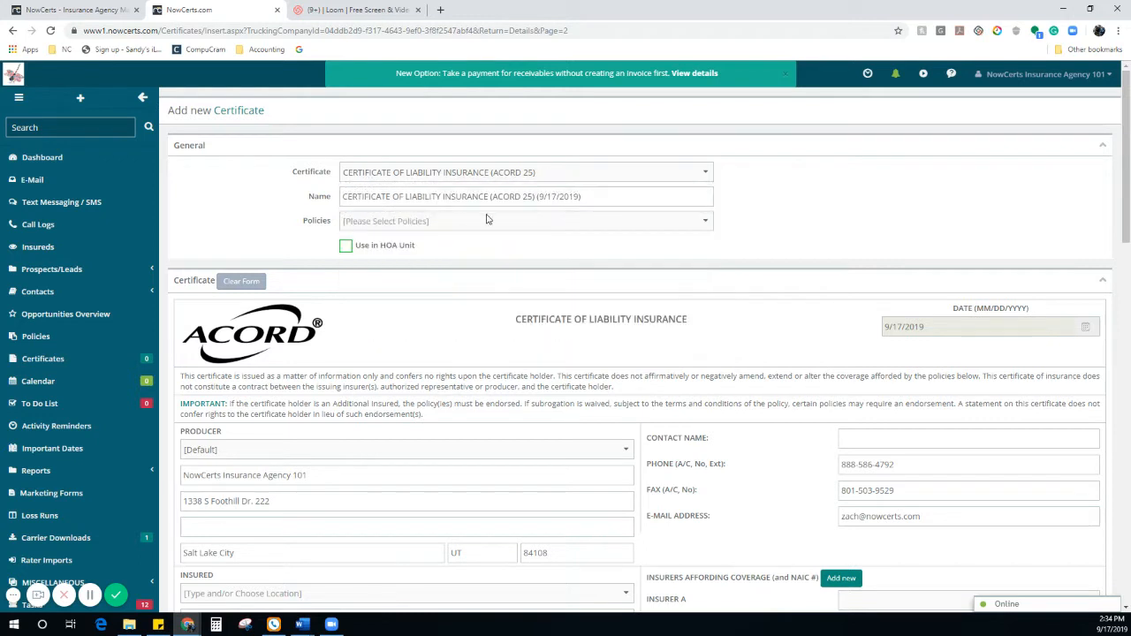
click(592, 198)
triple_click(591, 198)
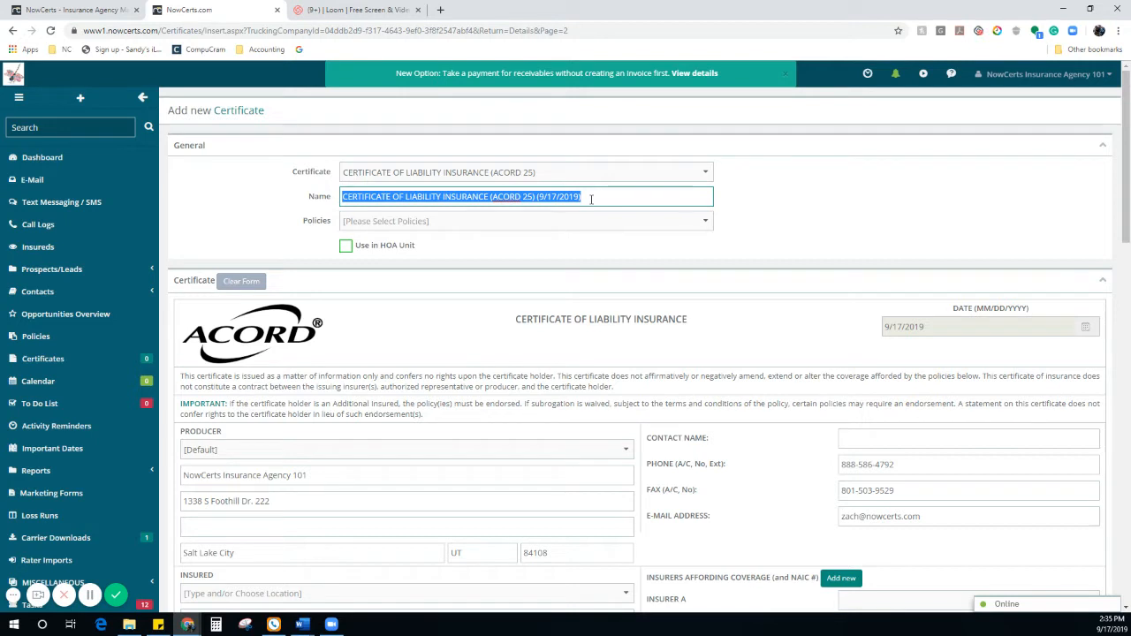
text(201)
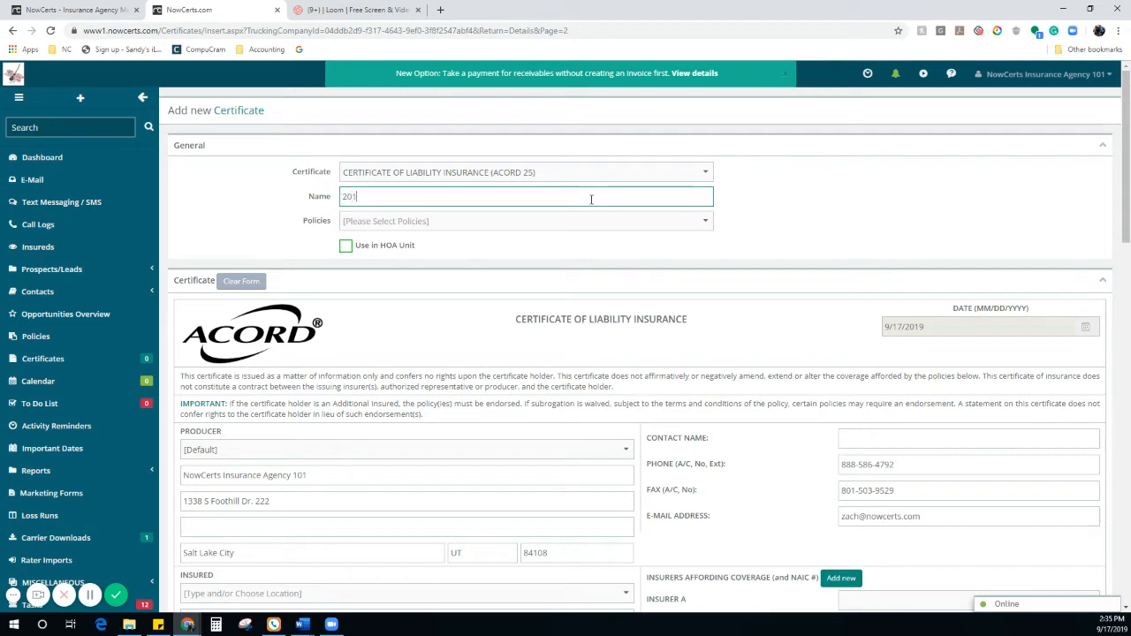
text(9-20 Liability Cert)
click(409, 222)
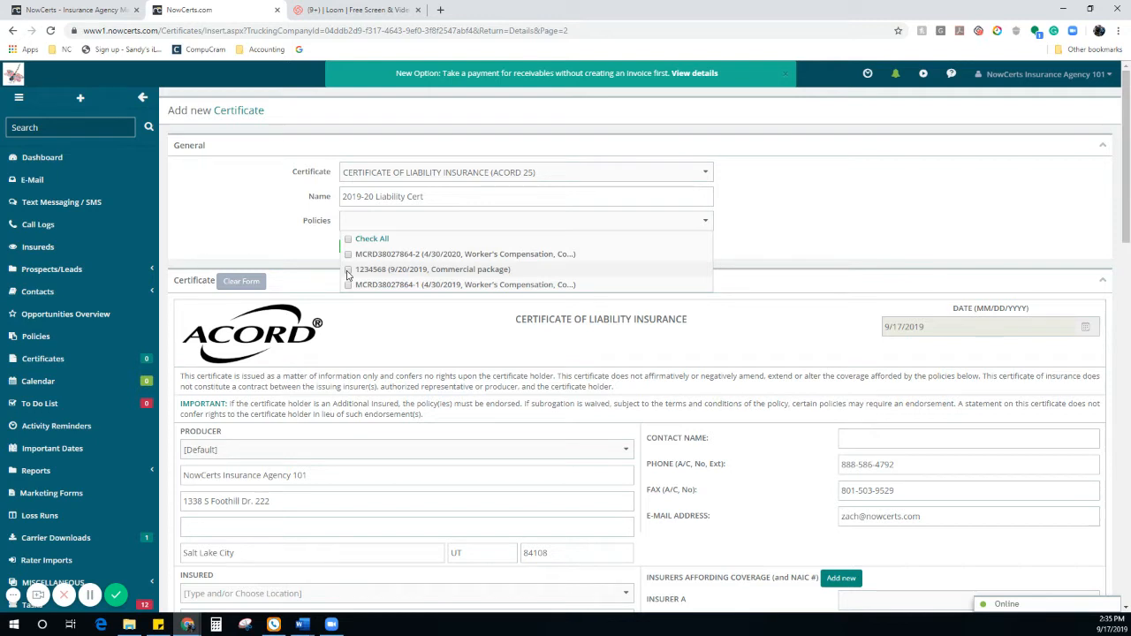
click(347, 272)
click(820, 195)
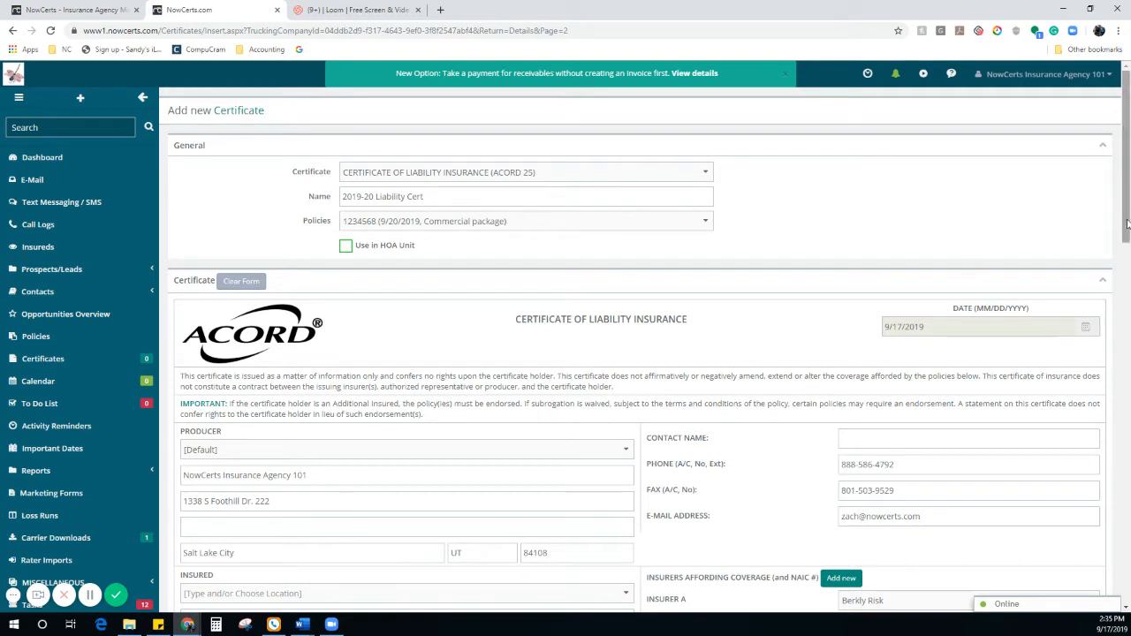
drag(1127, 223, 1127, 336)
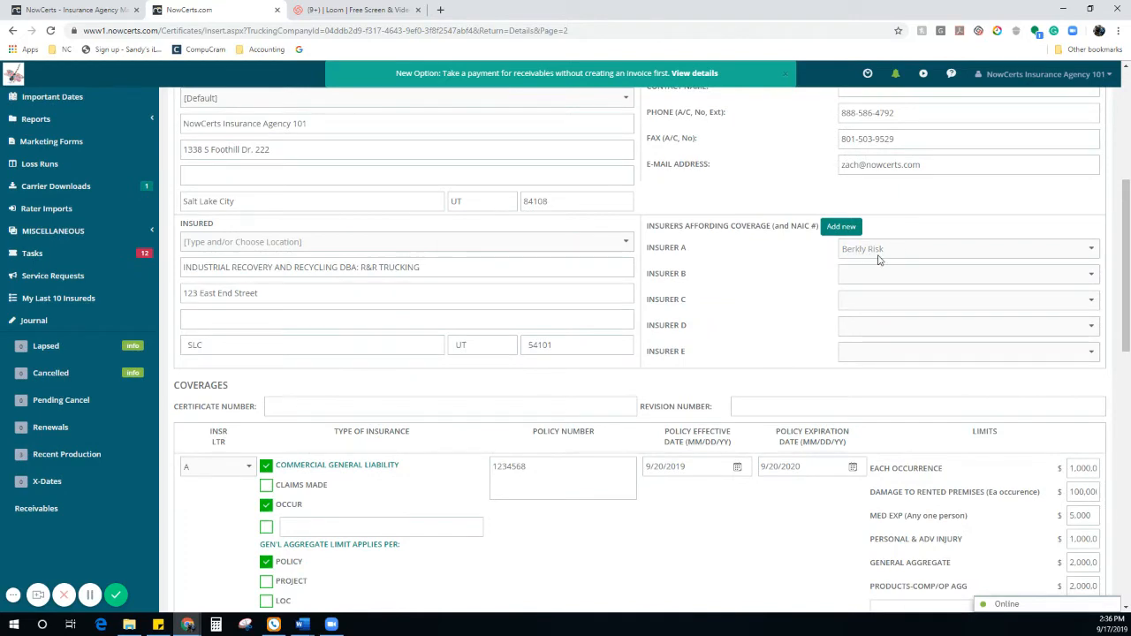
drag(1126, 283, 1126, 343)
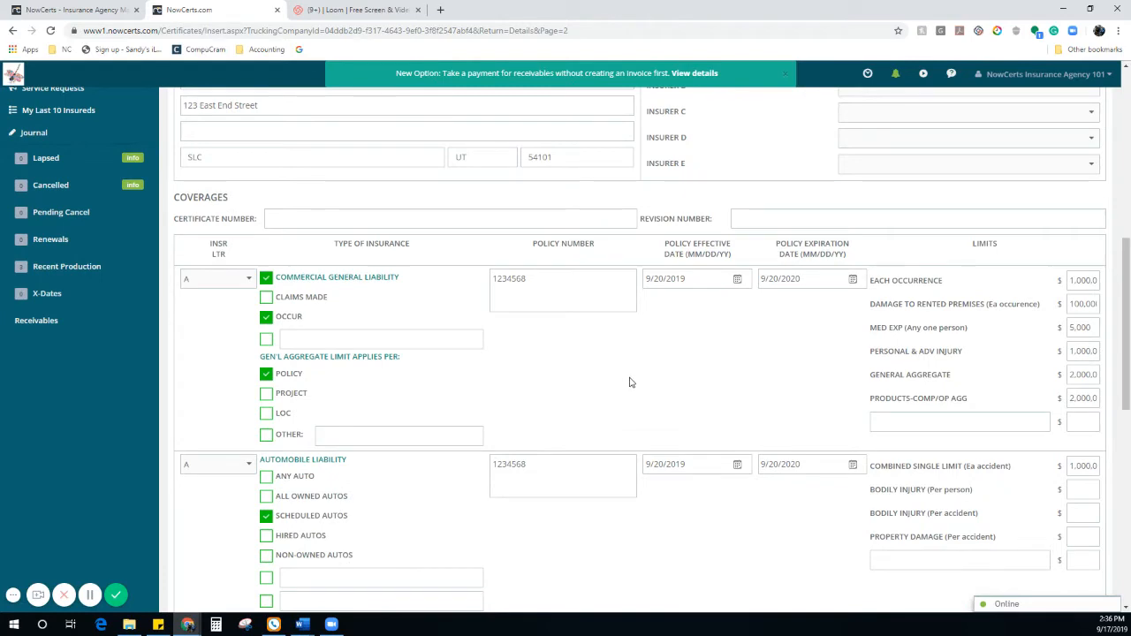
drag(1126, 385, 1107, 572)
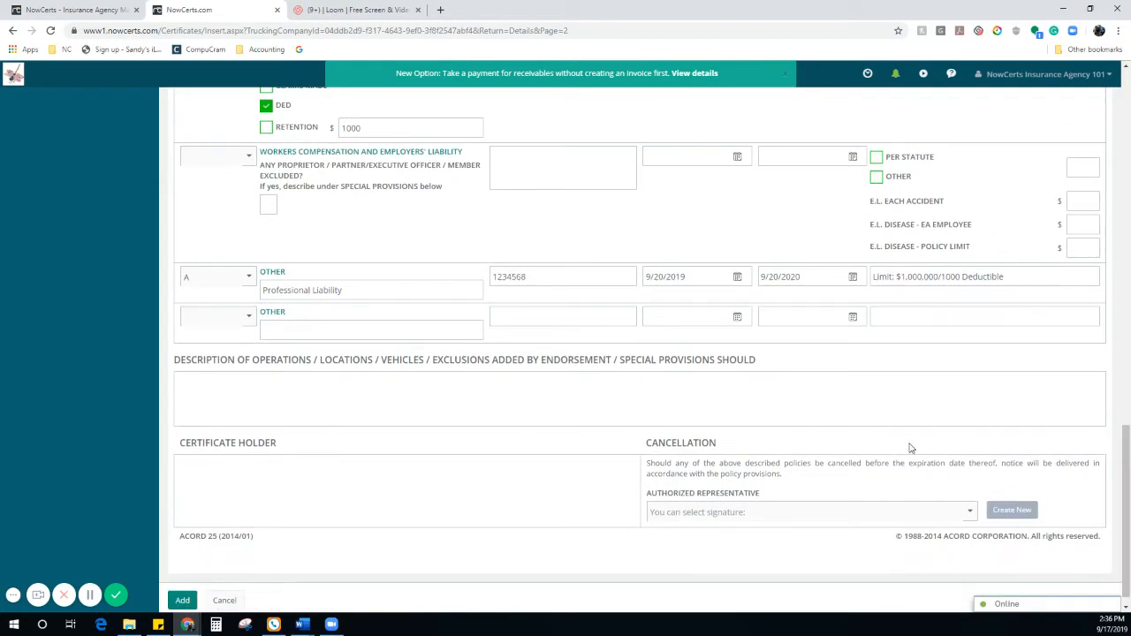
Select the authorized representative who signs the ACORD 25 certificate.
click(969, 515)
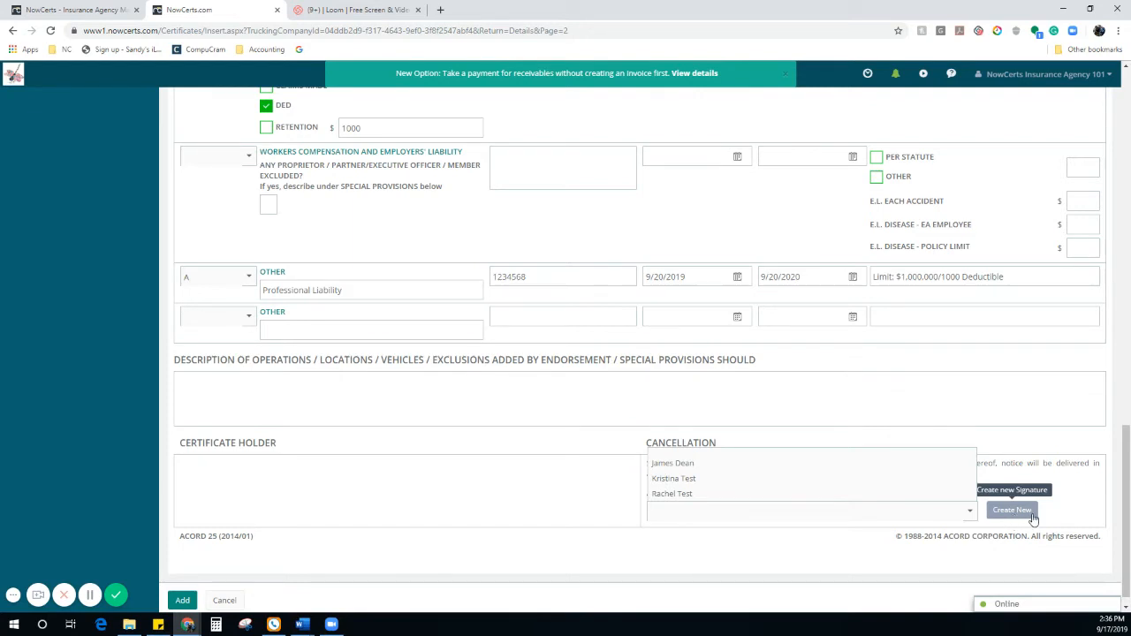
click(674, 495)
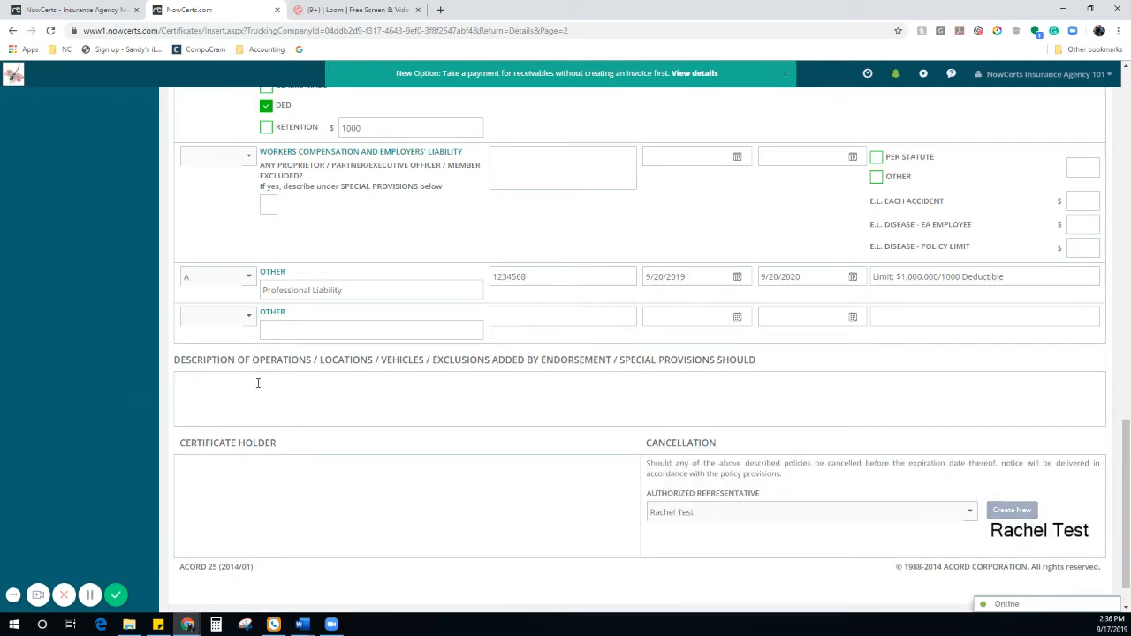
click(177, 379)
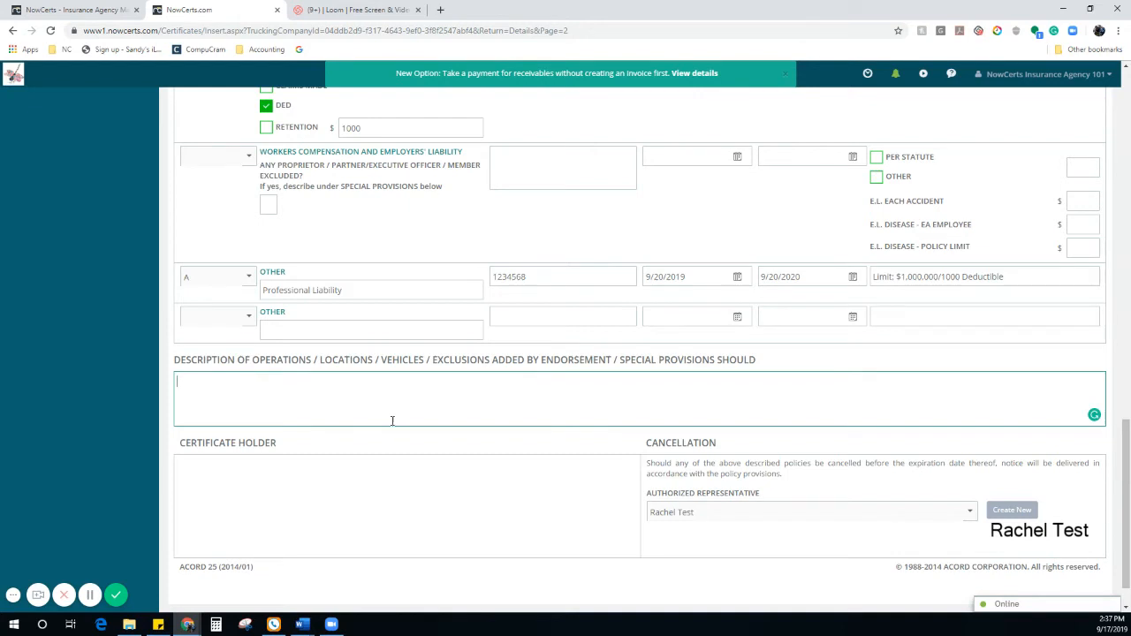
drag(1128, 485, 1129, 500)
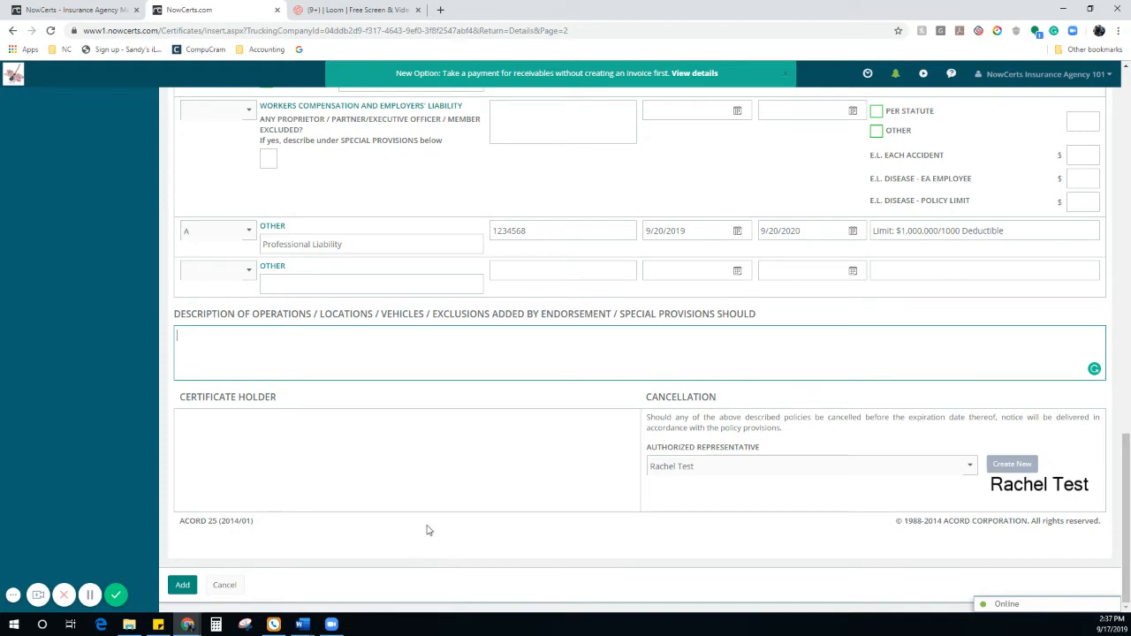
Save the 2019-20 Liability Cert and dismiss the confirmation message.
click(177, 590)
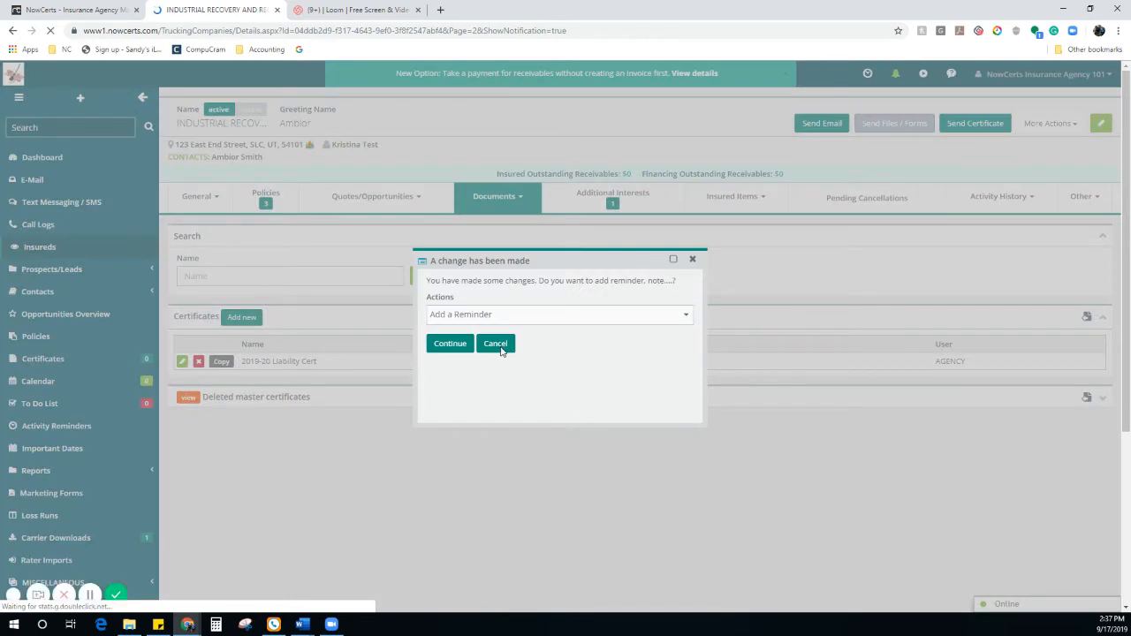
click(499, 345)
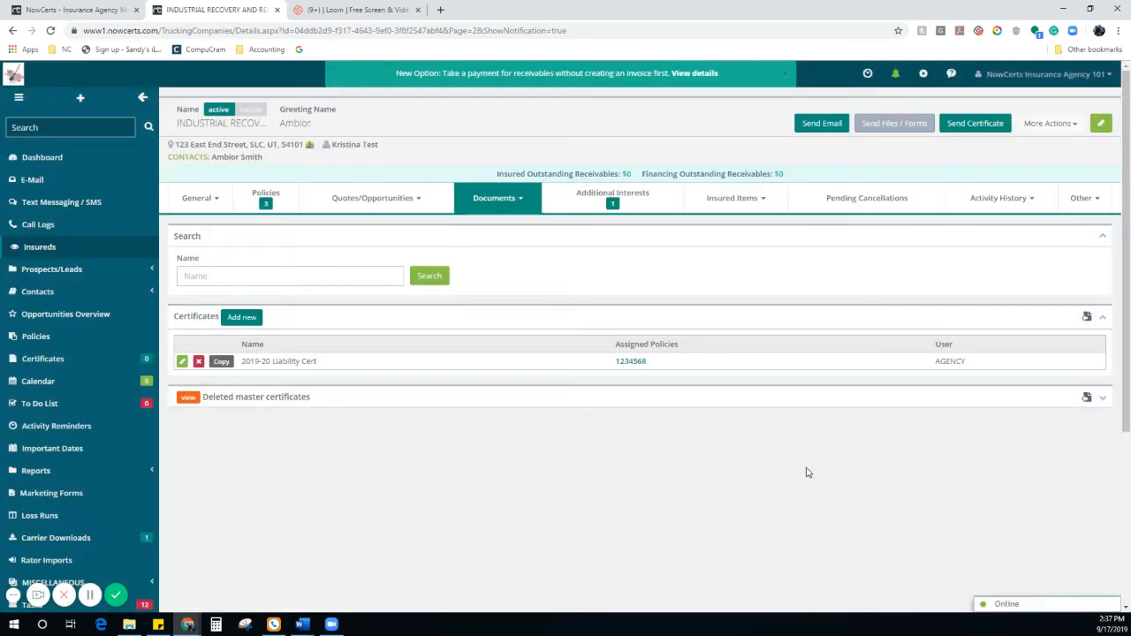
Go to the insured's Send Certificate page.
click(974, 124)
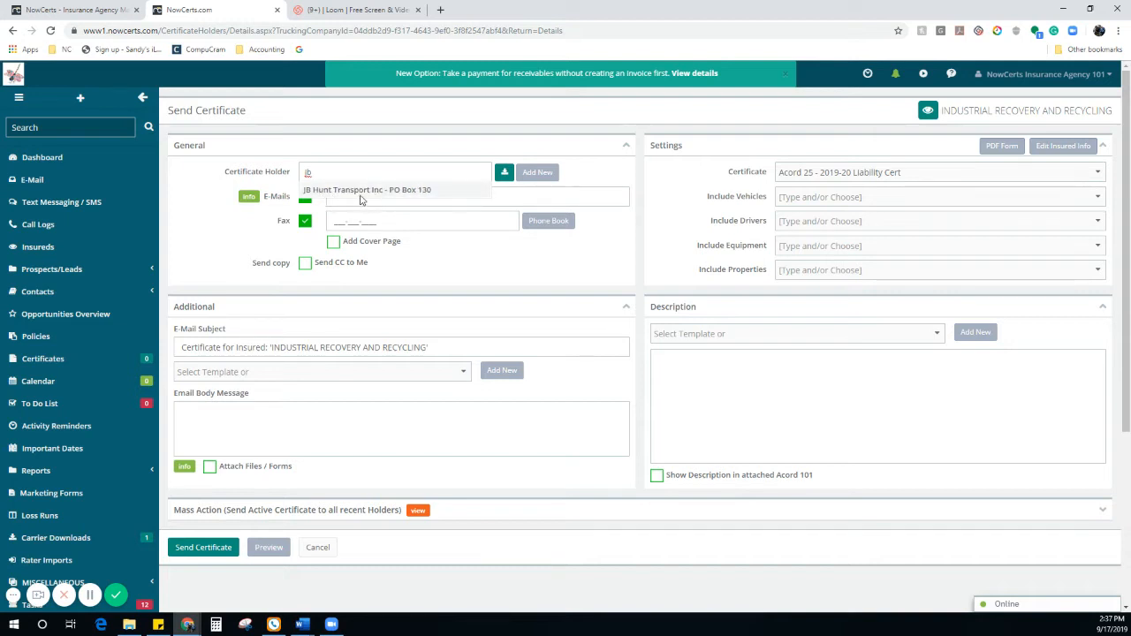
Start a new certificate holder with the company name JB's Plumbing & Heating Inc.
click(533, 178)
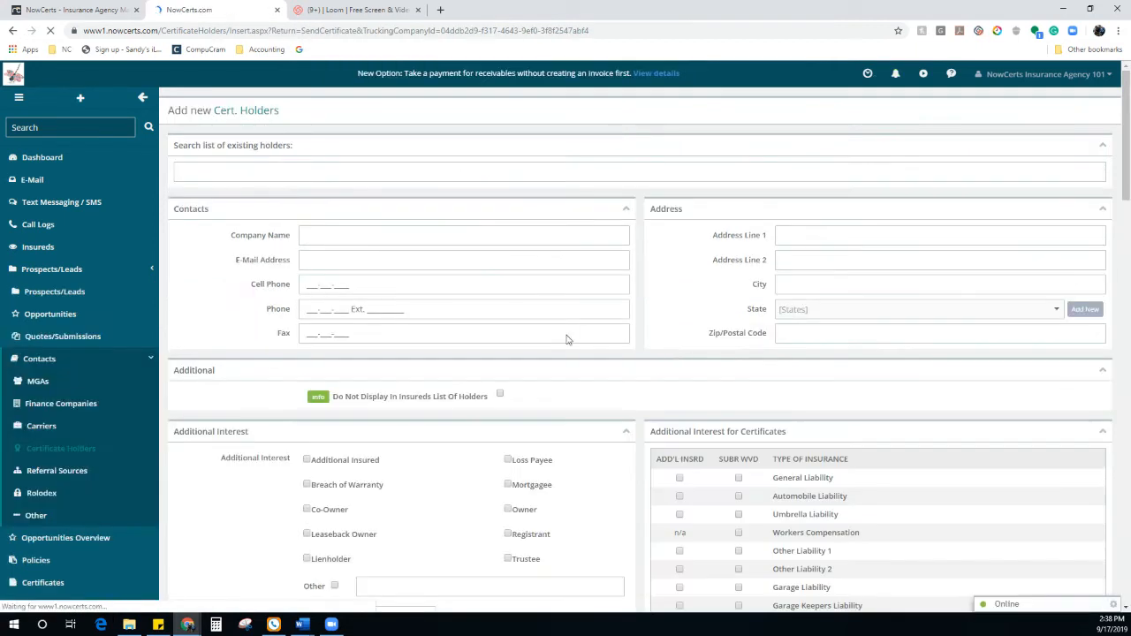
click(331, 234)
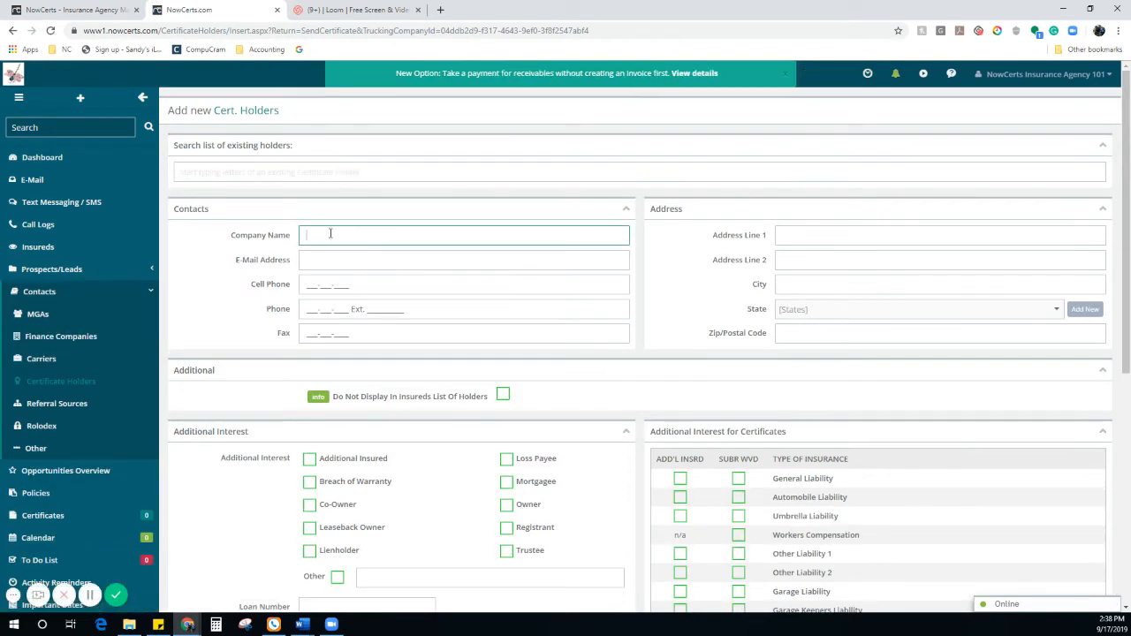
text(jb)
key(BackSpace)
text(B)
text('s)
text(Plumbing & Hea)
text(thin)
text(ing Inc)
click(323, 260)
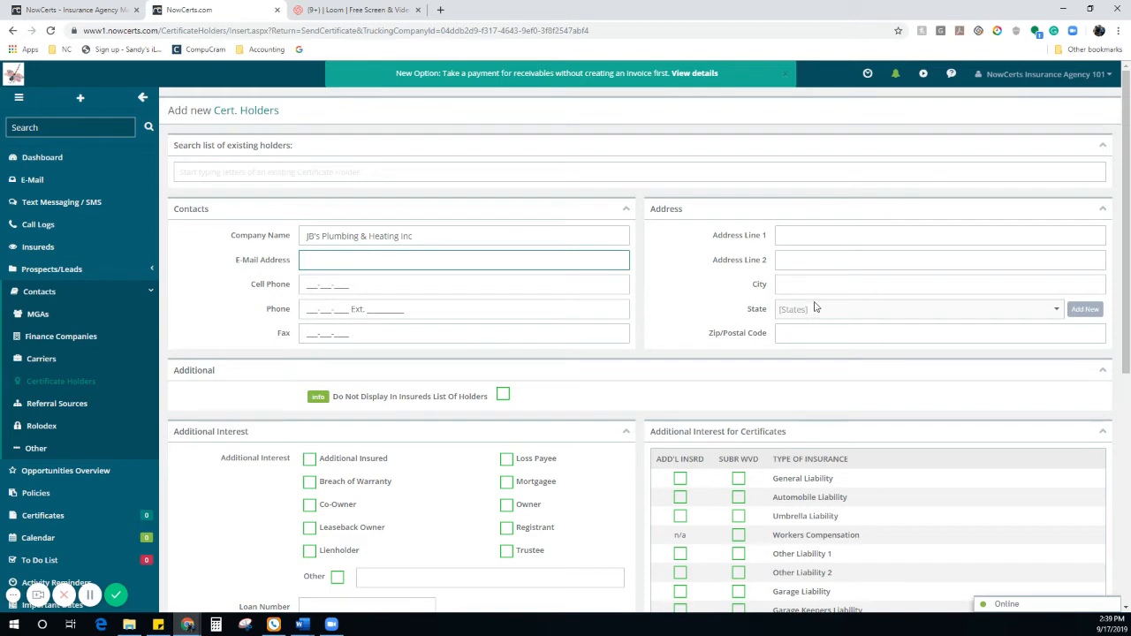
Enter the holder's street address, city, state Alaska and zip code, then save the holder.
click(791, 236)
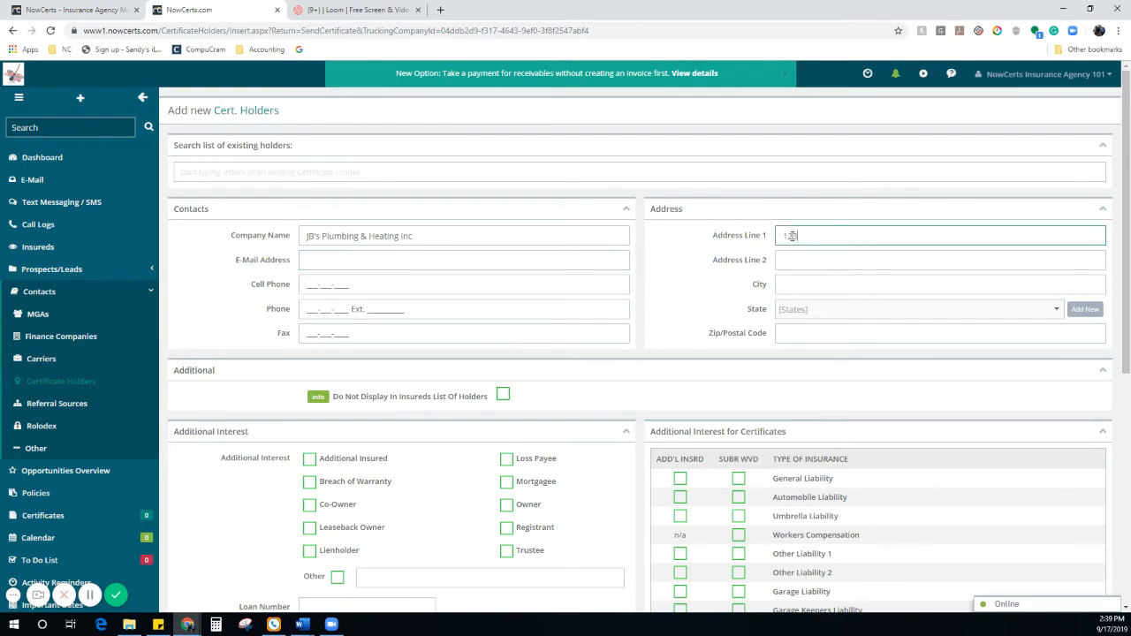
text(120 Main St)
key(Tab)
key(Tab)
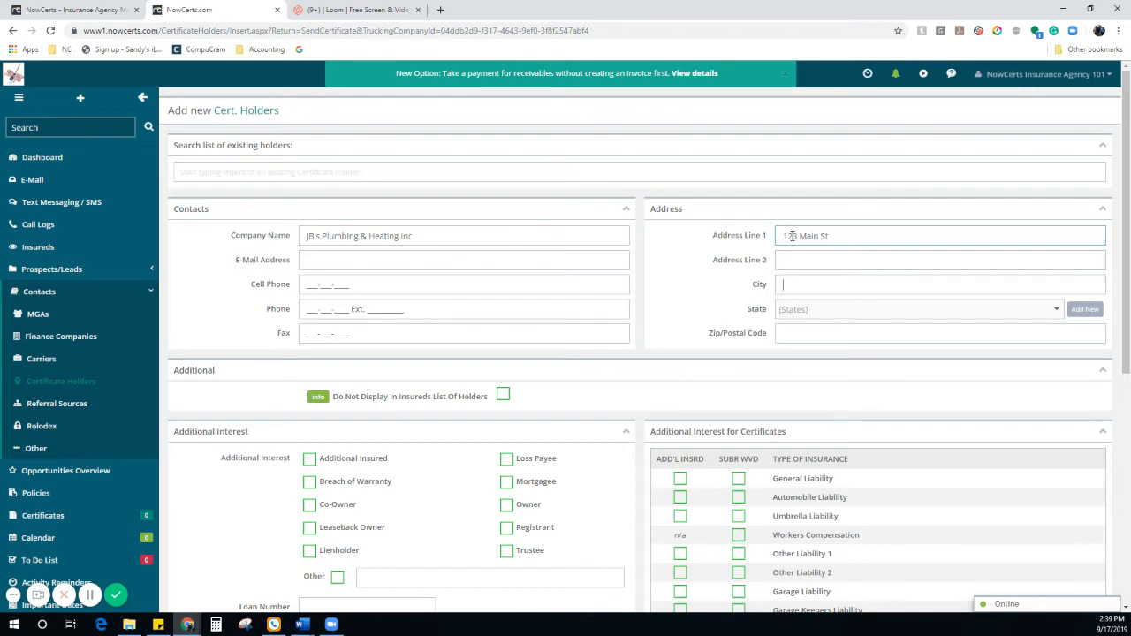
text(Anywhere)
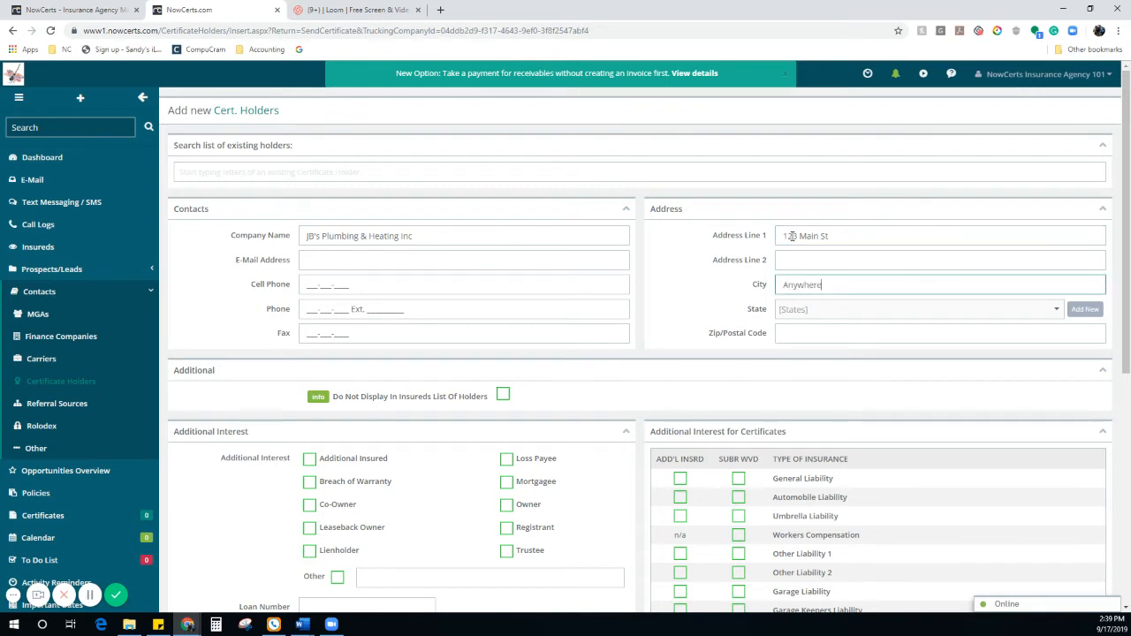
click(808, 309)
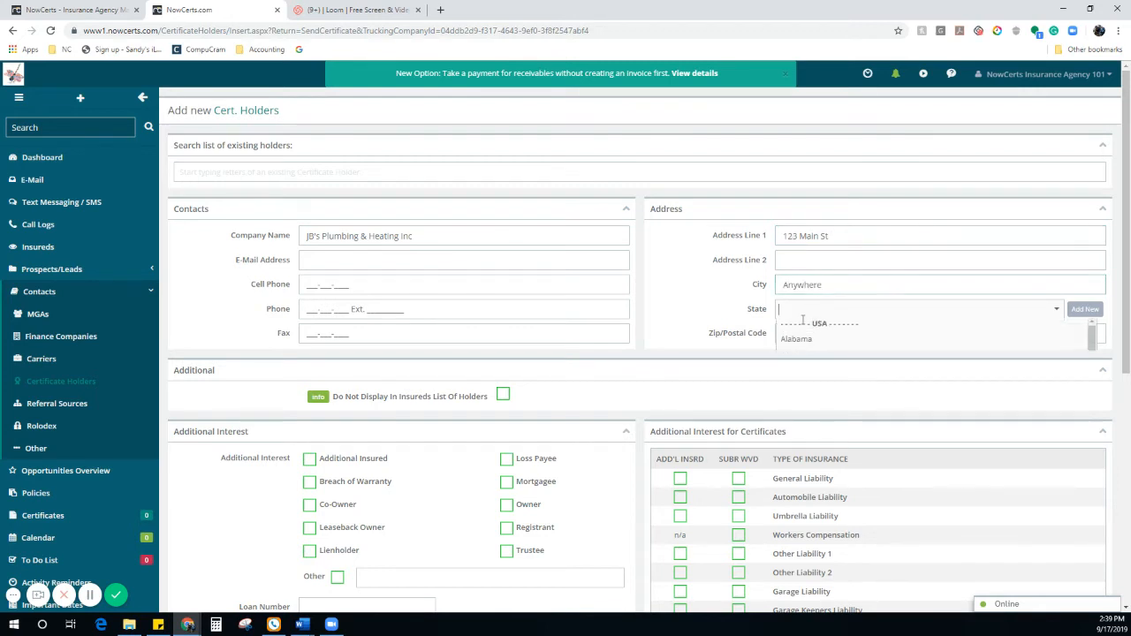
click(794, 362)
click(809, 333)
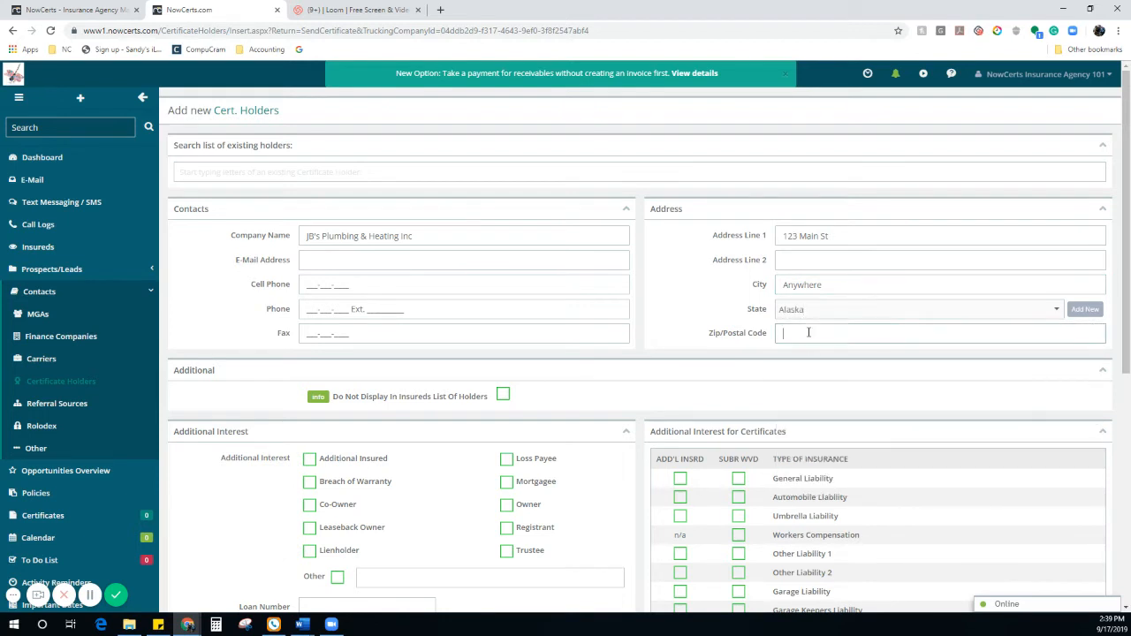
text(45604)
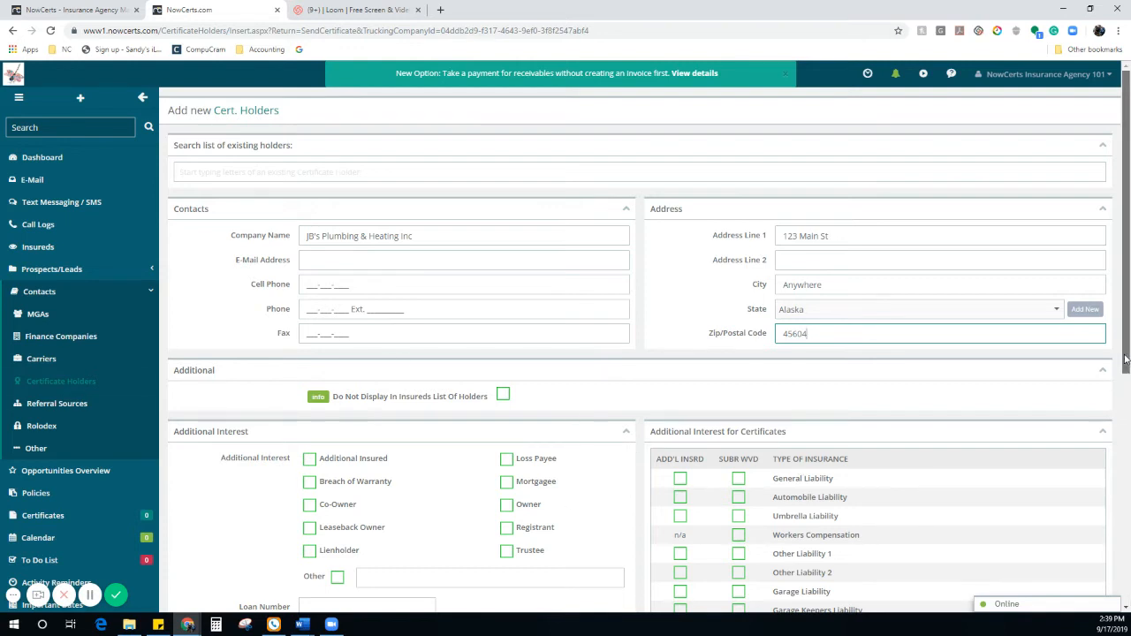
drag(1128, 358, 1119, 583)
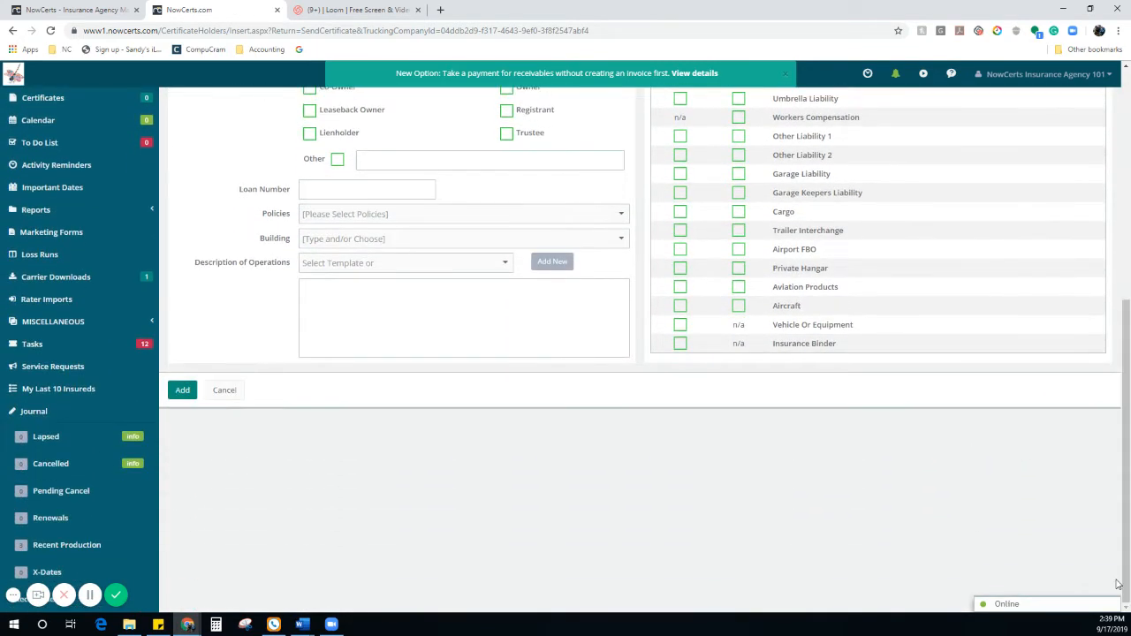
click(183, 391)
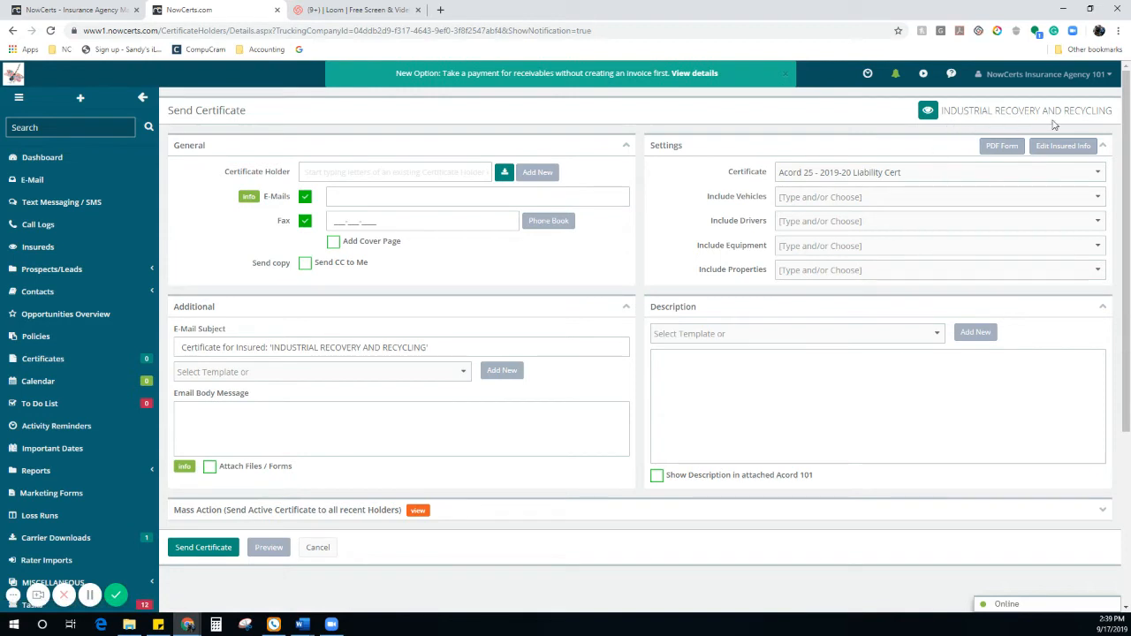
Choose JB's Plumbing & Heating Inc as certificate holder and enter the recipient's e-mail address.
click(352, 171)
text(jb)
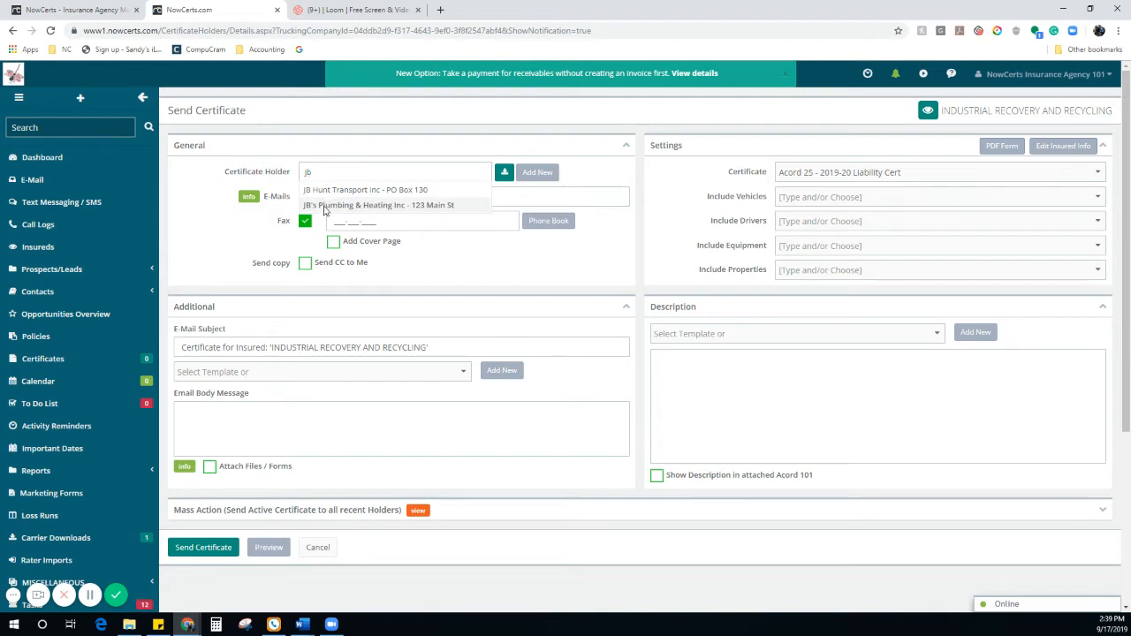
click(327, 205)
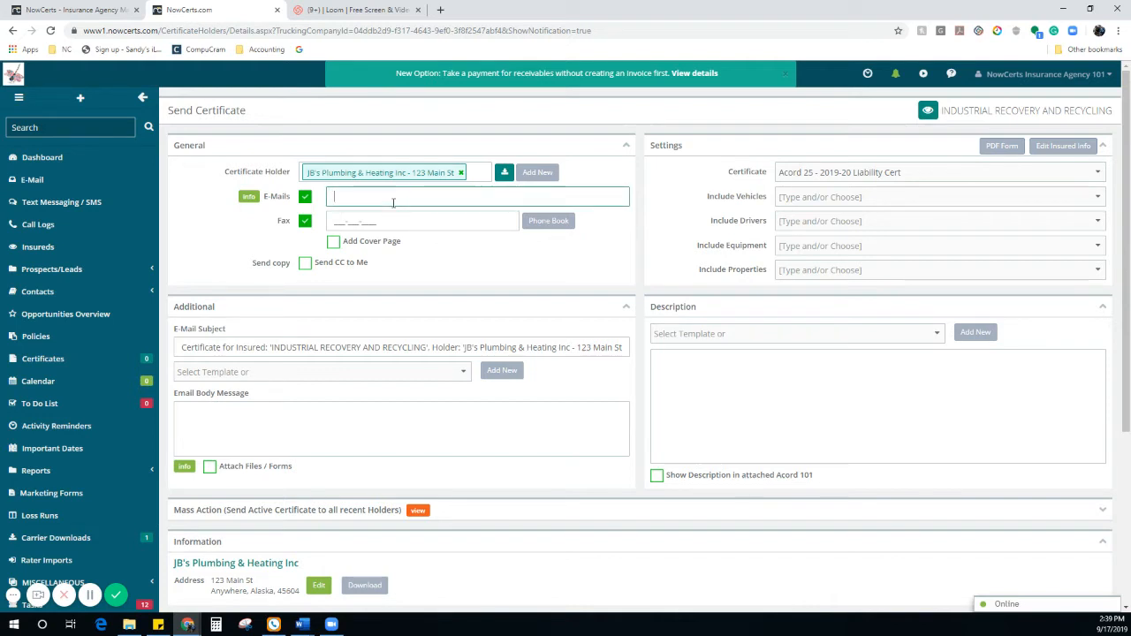
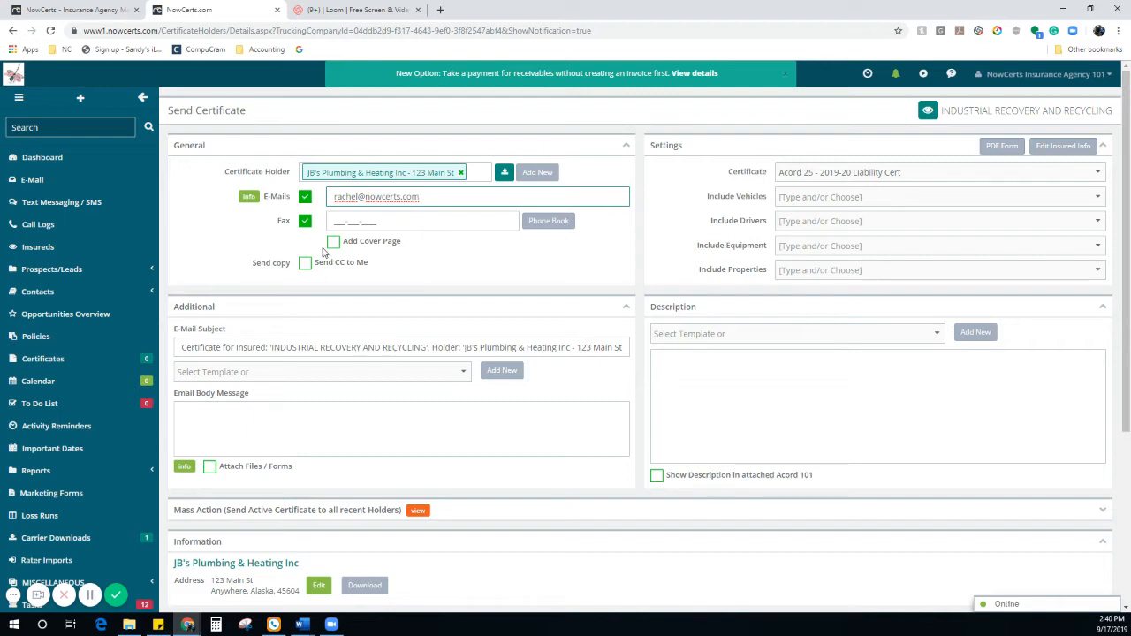
click(963, 173)
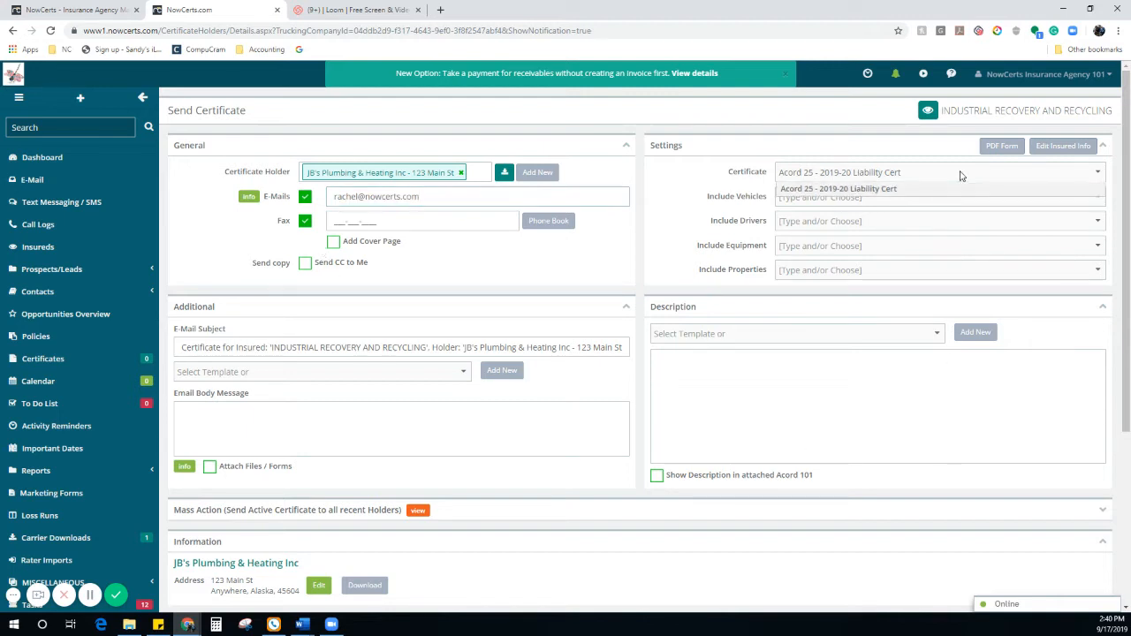
Keep the Acord 25 - 2019-20 Liability Cert form and describe it as 'For Transport of Cargo'.
click(899, 196)
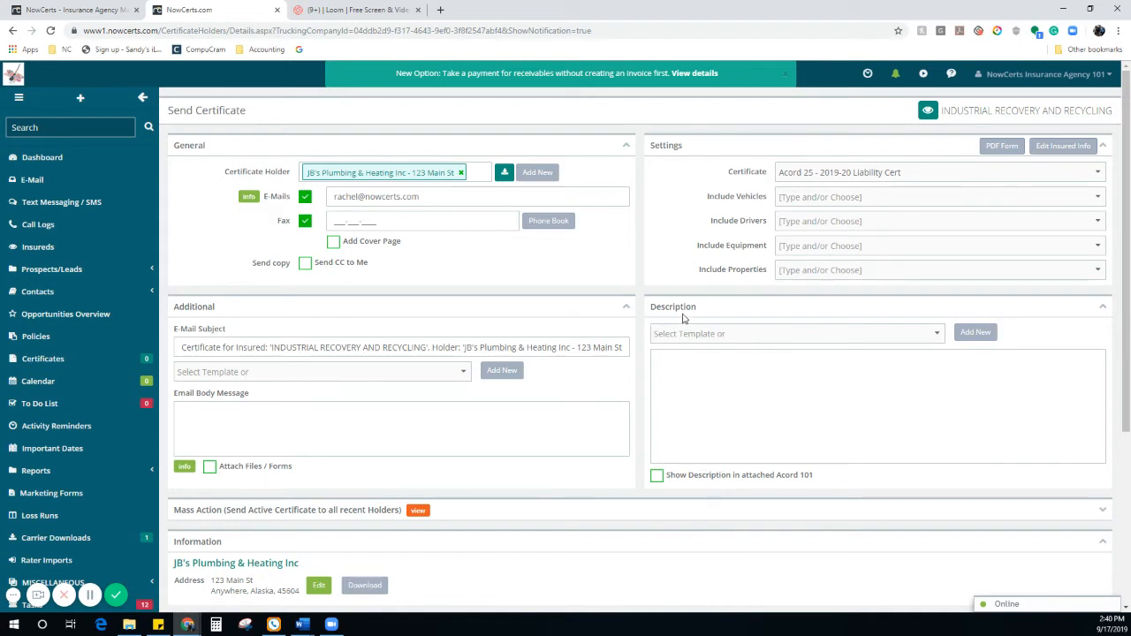
click(937, 339)
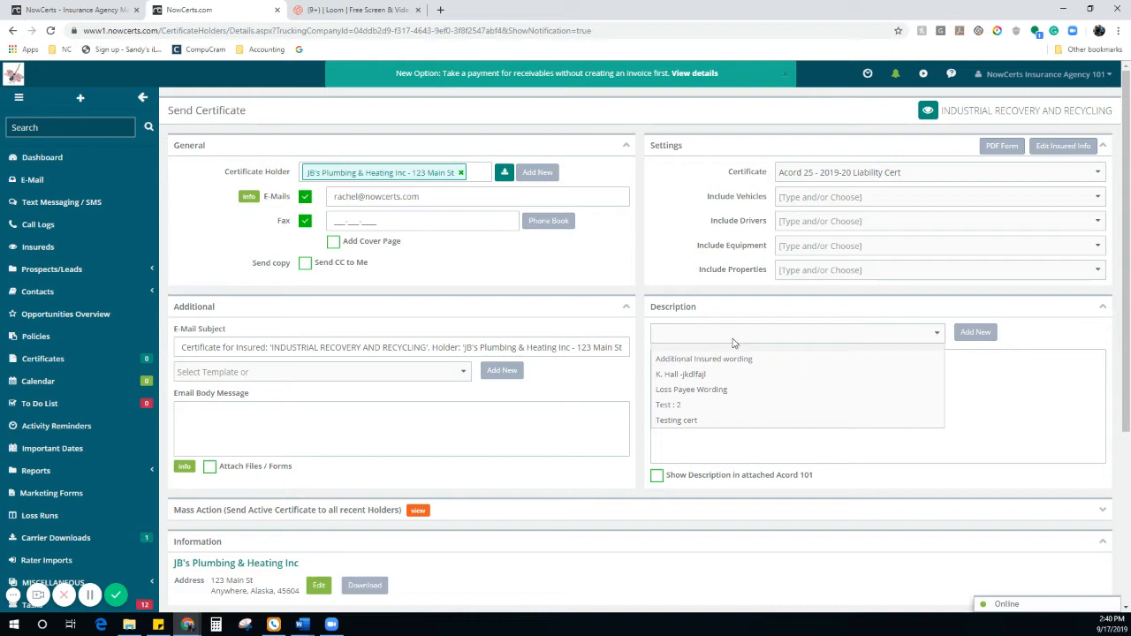
click(1041, 428)
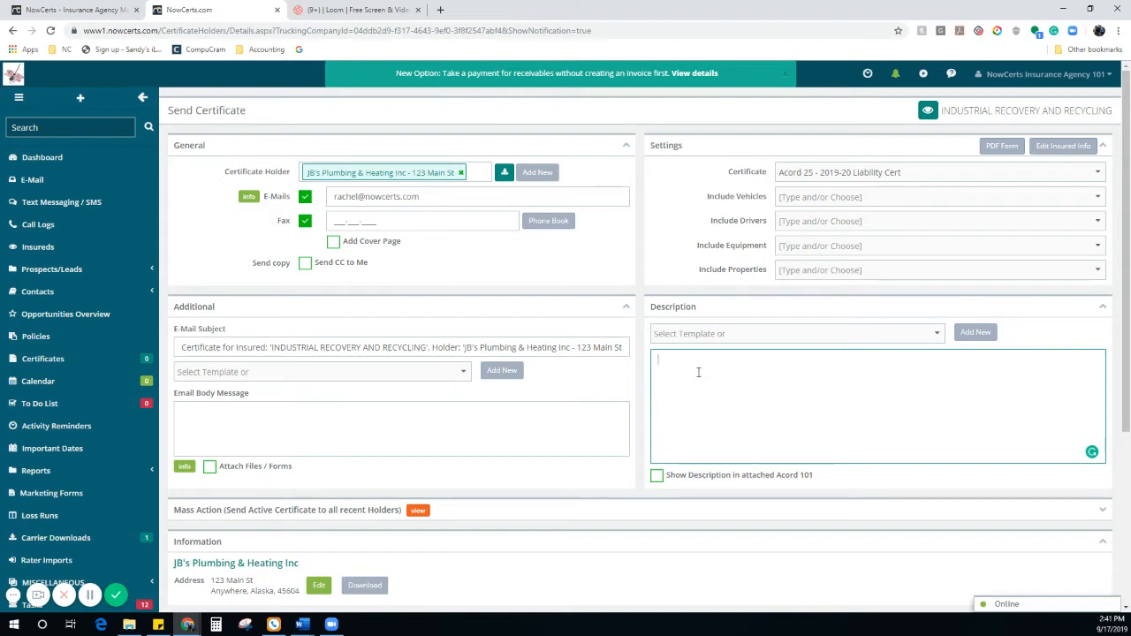
text(For Transport of Cargo)
scroll(1087, 453, down, 2)
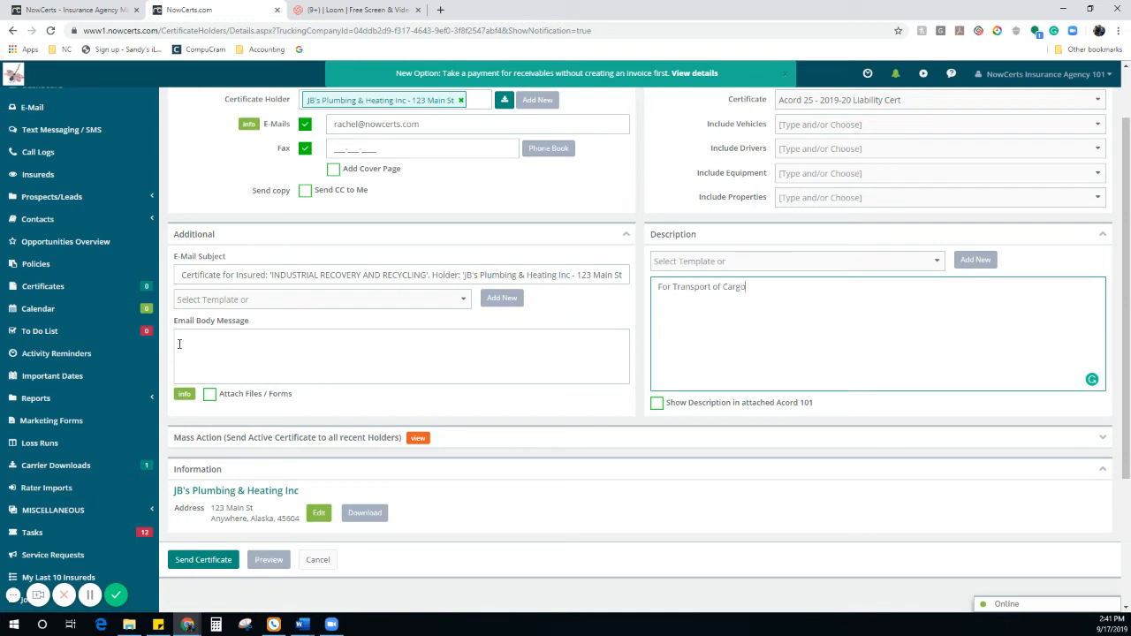
Write a custom email body: greeting 'Hi,', the attached-certificate message, and 'Thanks!'.
click(290, 347)
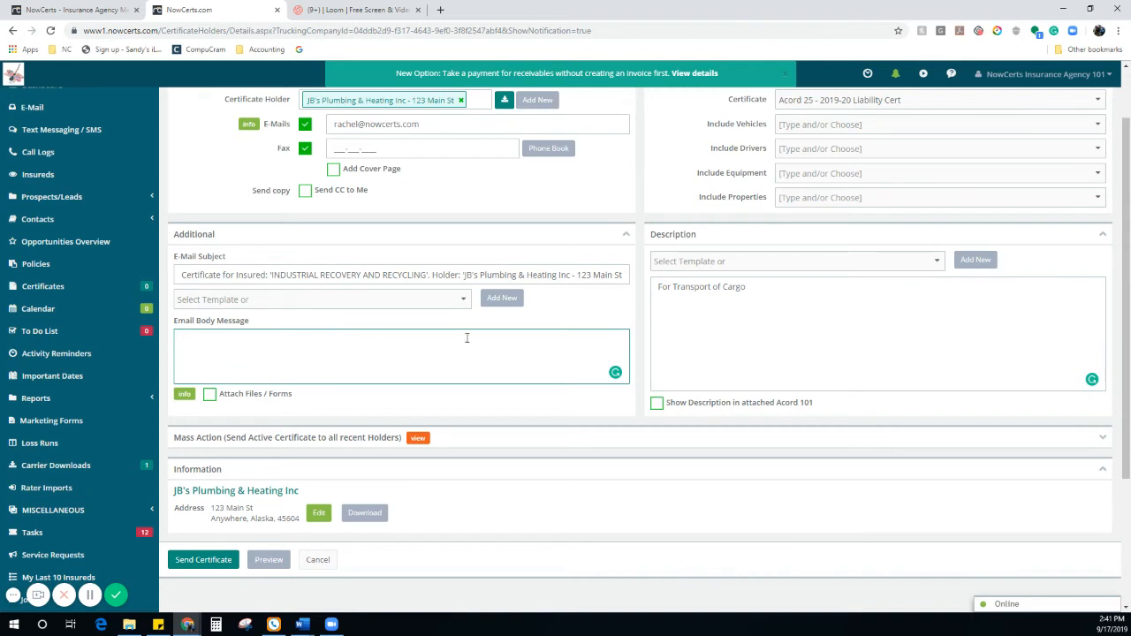
click(465, 298)
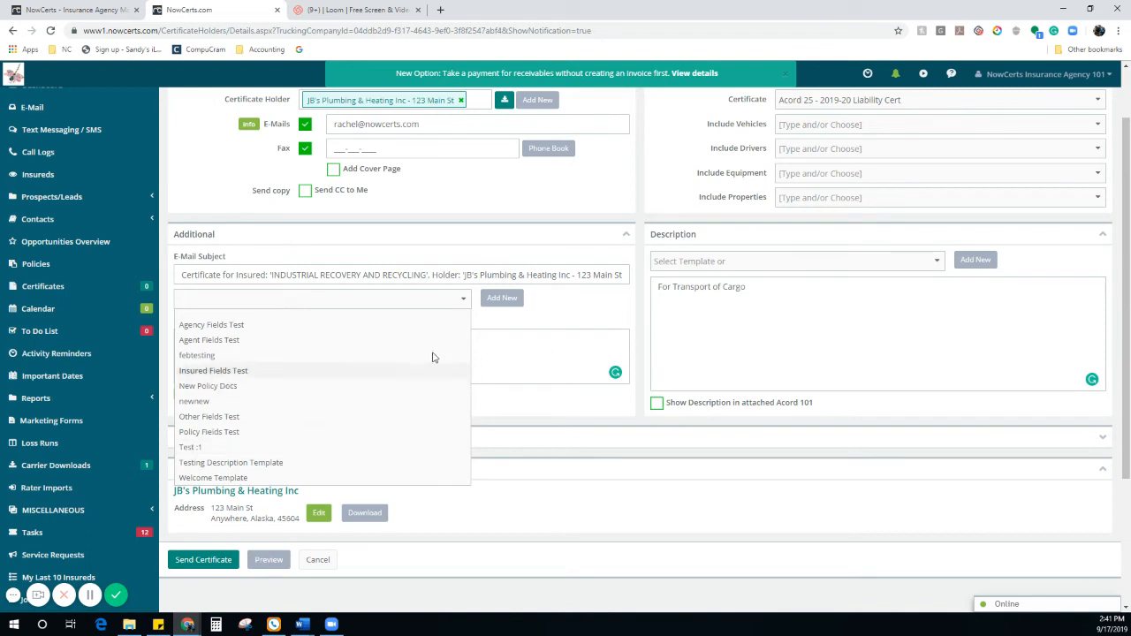
click(513, 362)
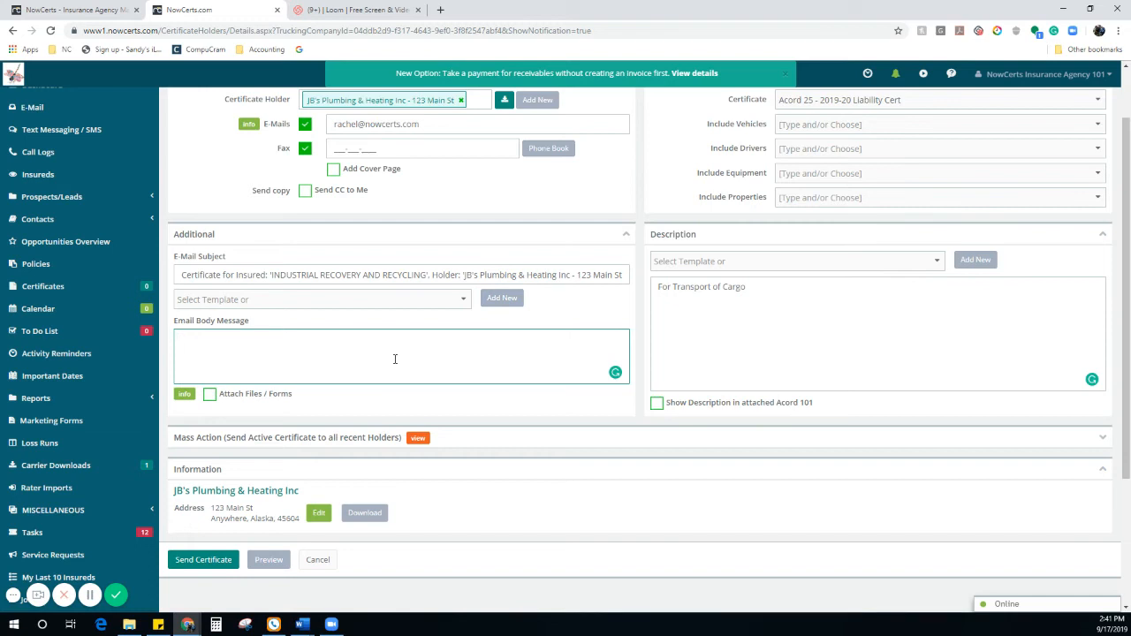
text(Hi,)
key(Return)
key(Return)
text(Please see at)
text(tached cert)
text(o)
text(ificate as)
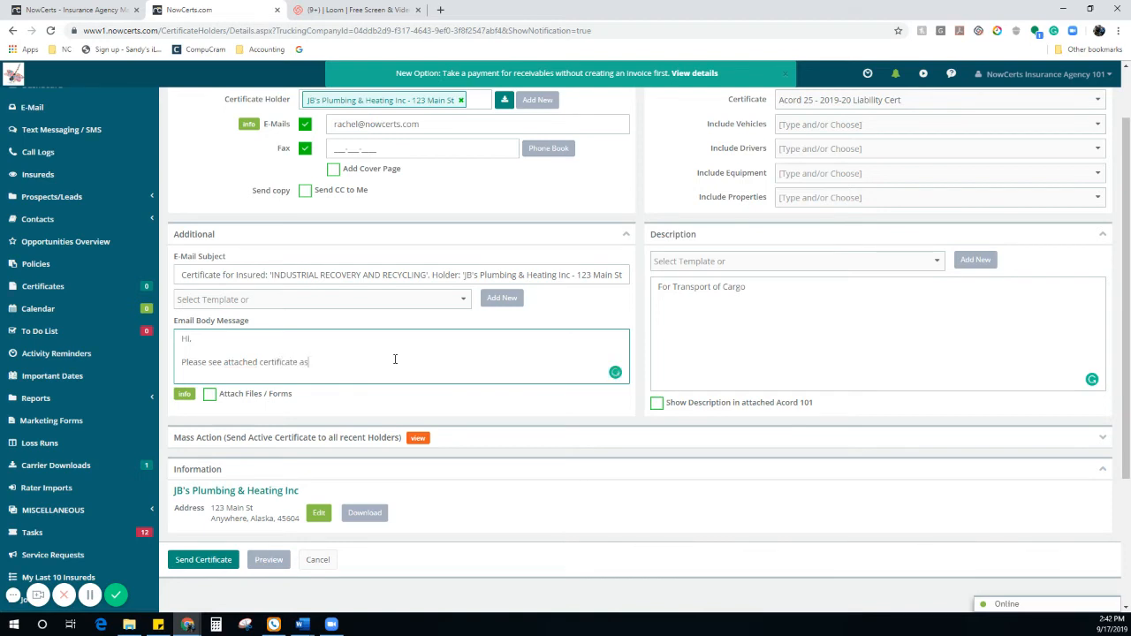
text( reuest)
text(quested)
text(.)
key(Return)
key(Return)
text(Thanks!)
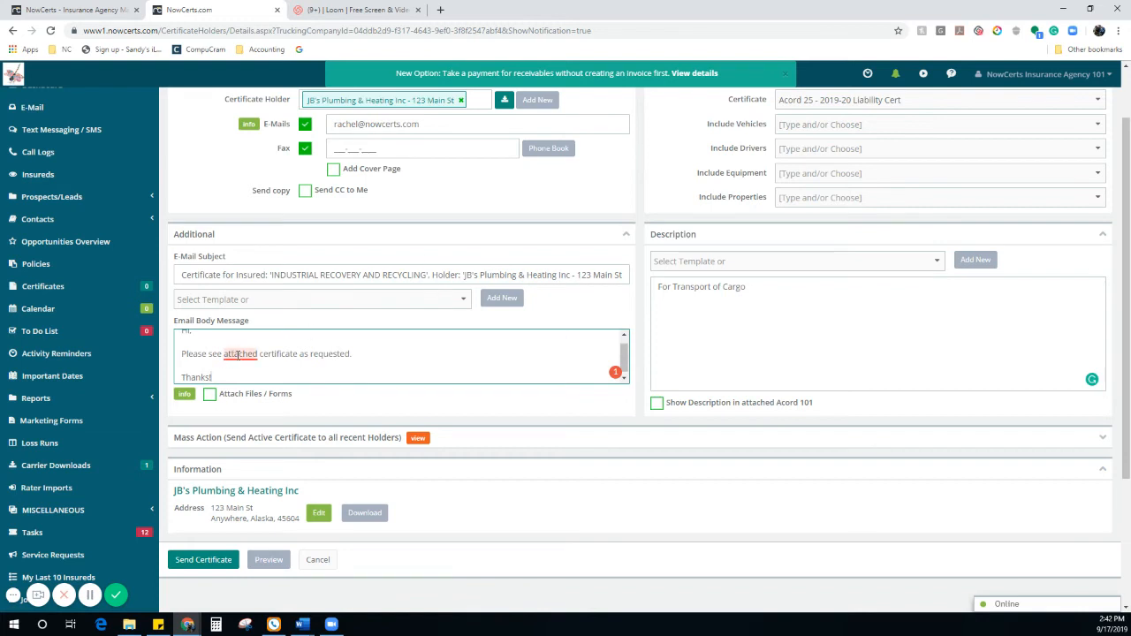
mouse_move(232, 357)
click(233, 400)
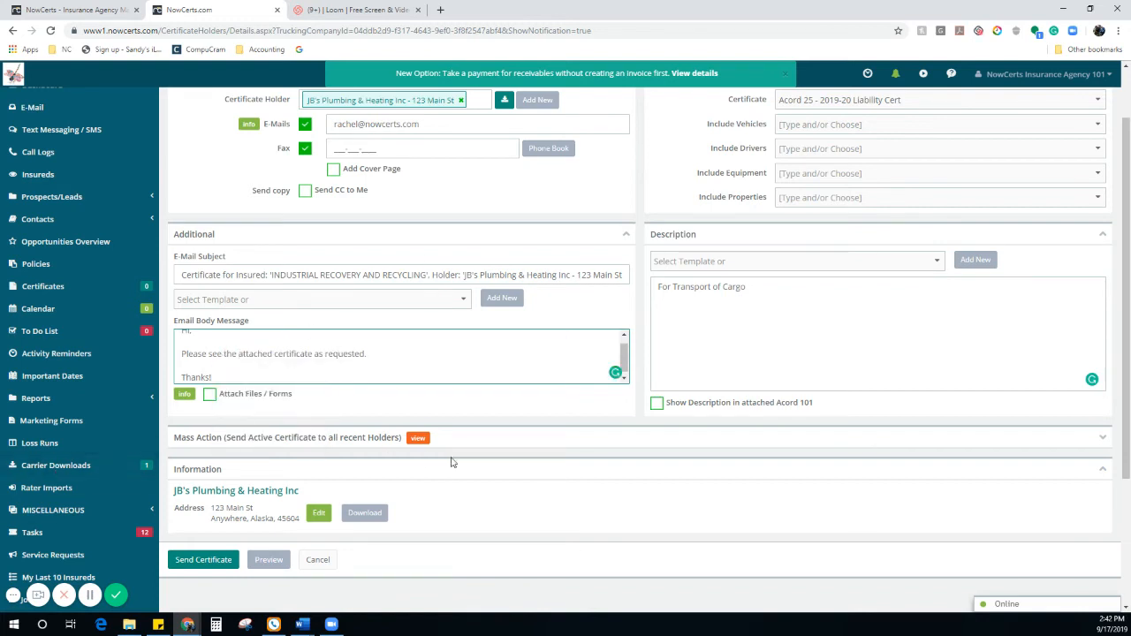
click(273, 565)
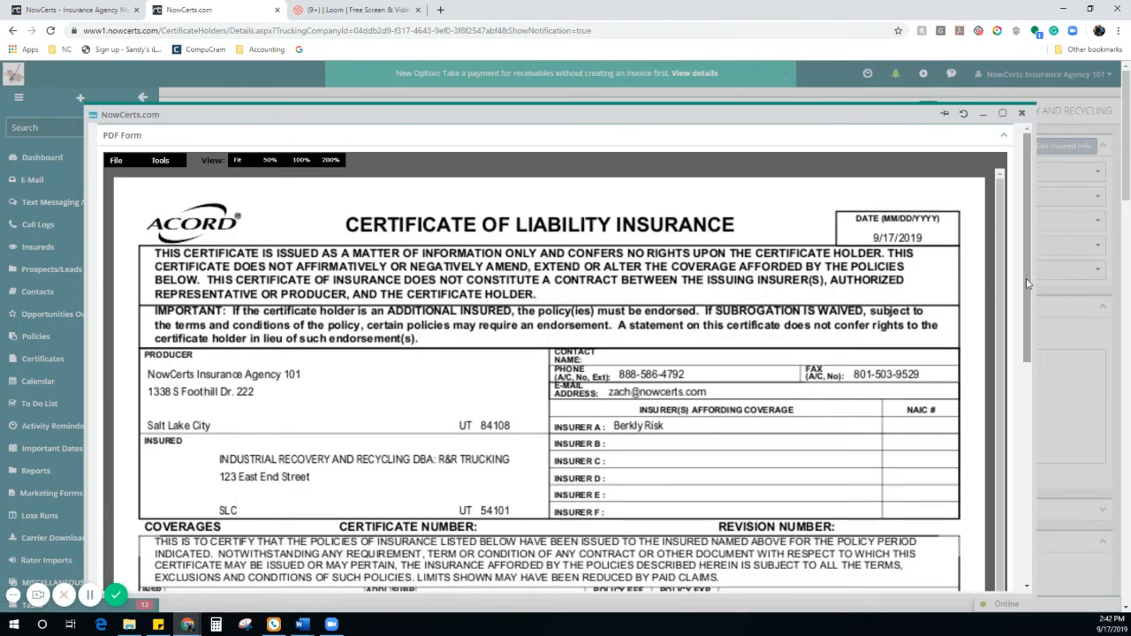
drag(1026, 283, 1027, 517)
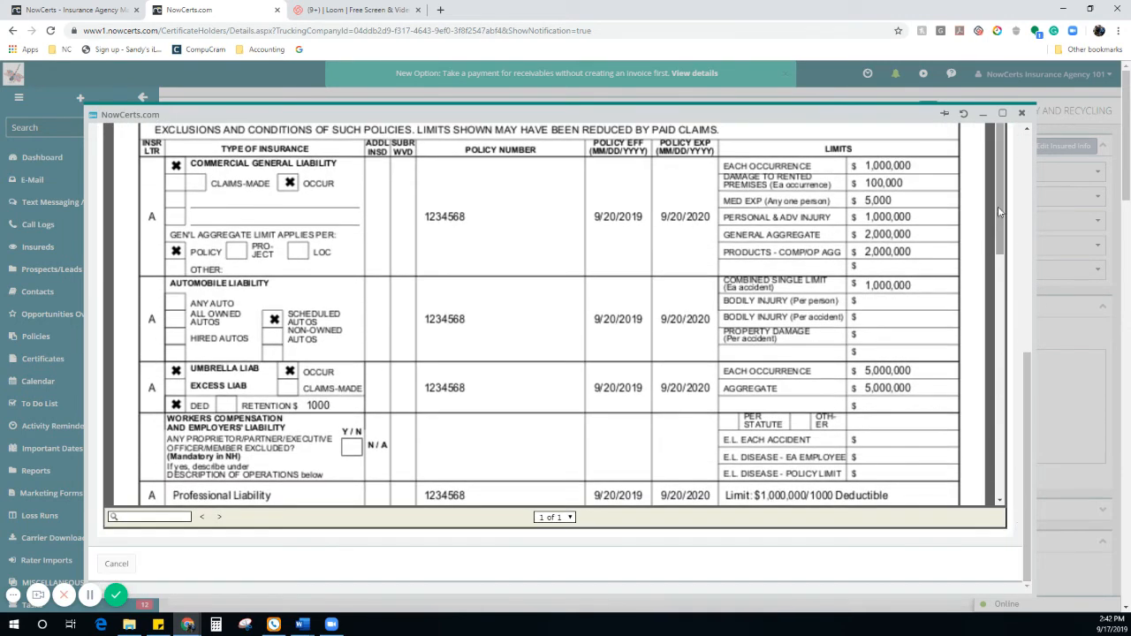
drag(1003, 212, 1001, 133)
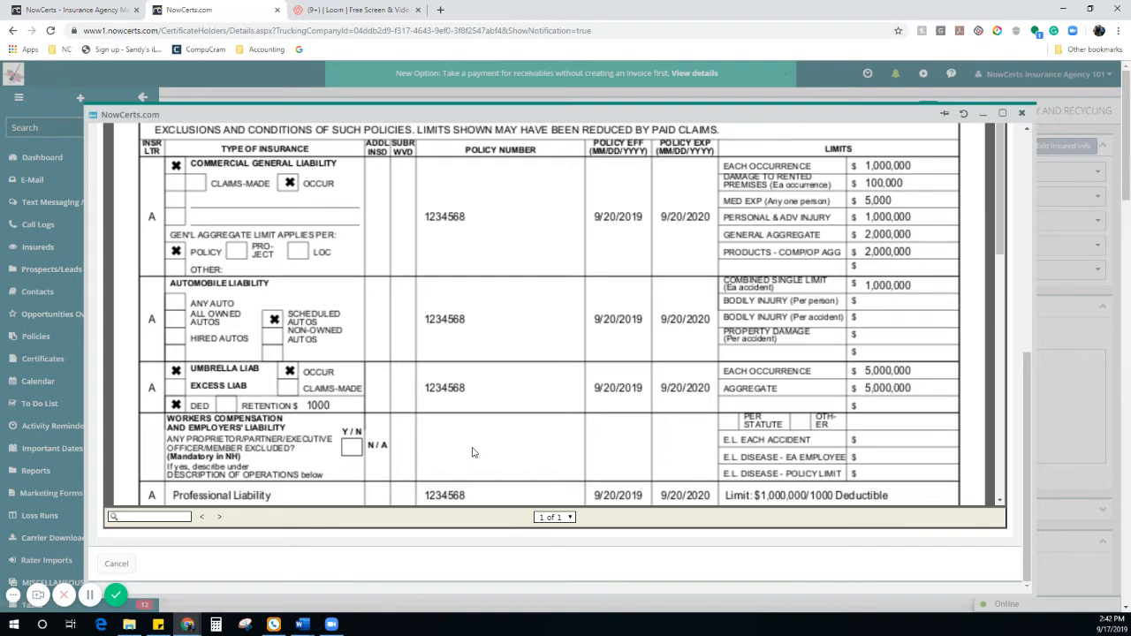
click(116, 567)
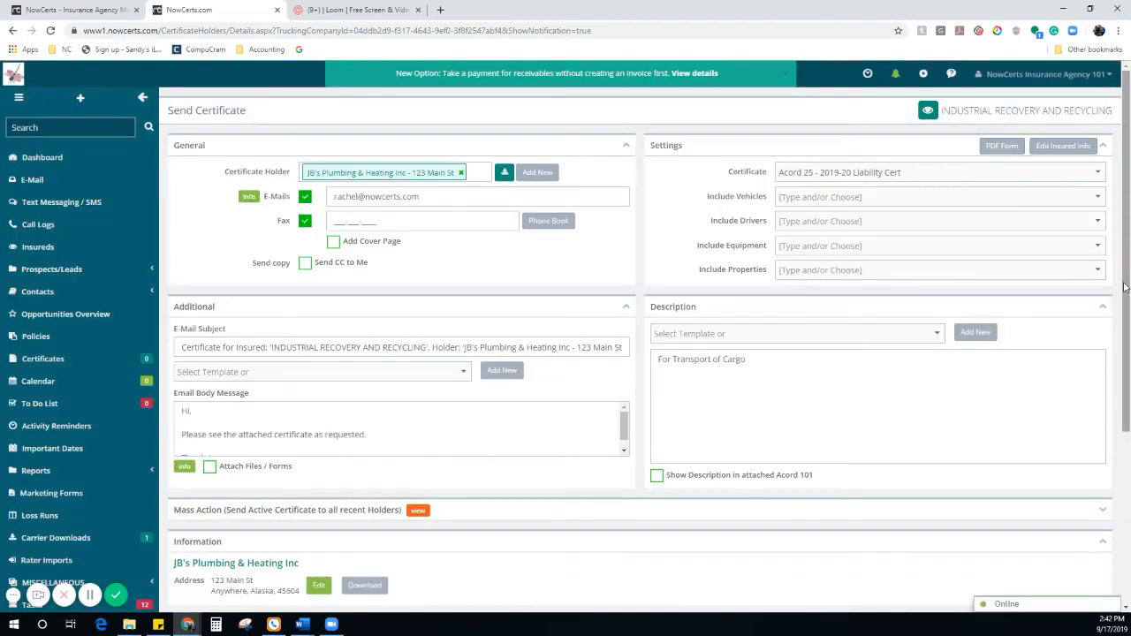
Send the certificate to JB's Plumbing & Heating Inc and acknowledge the sent confirmation.
drag(1126, 288, 1126, 330)
scroll(1126, 330, down, 3)
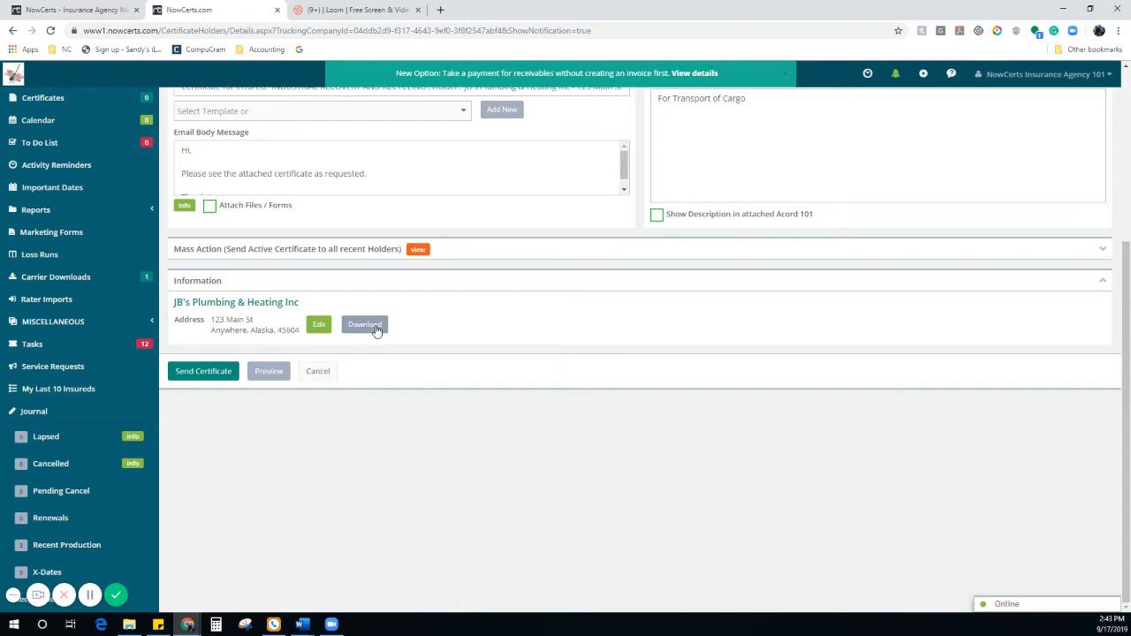
click(189, 375)
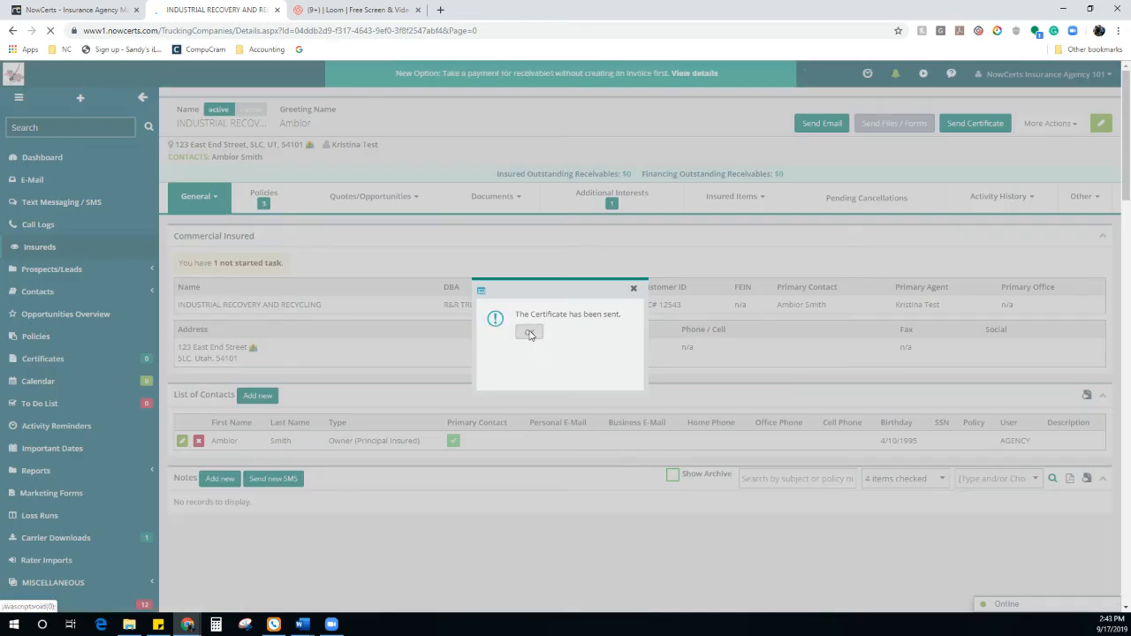
click(530, 332)
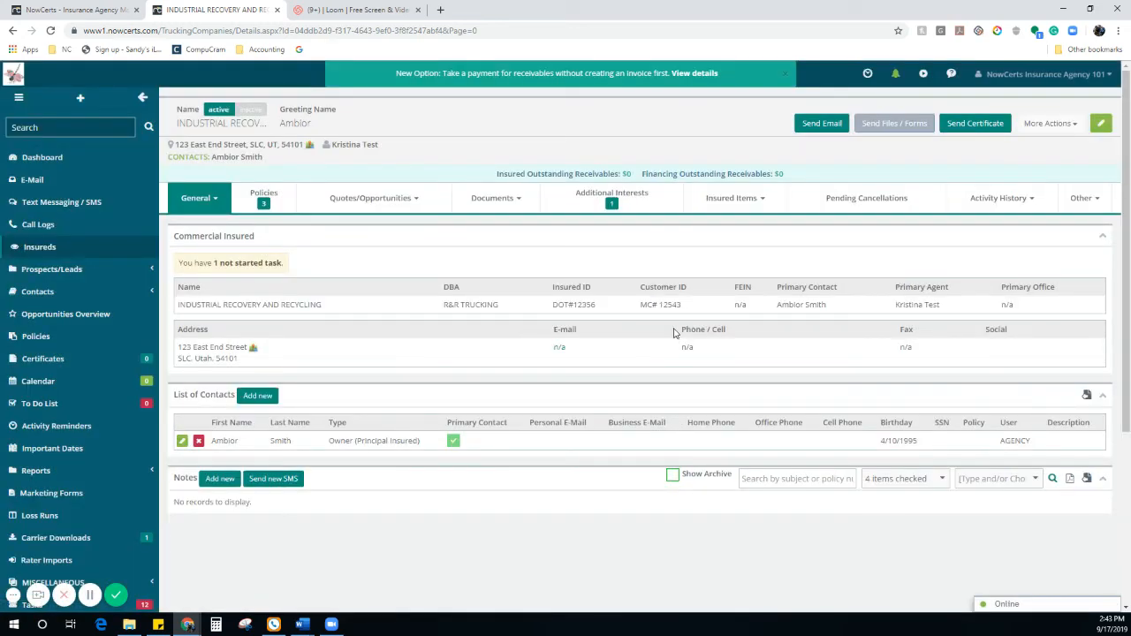
From the insured's Additional Interests list, begin adding a new certificate holder.
click(613, 201)
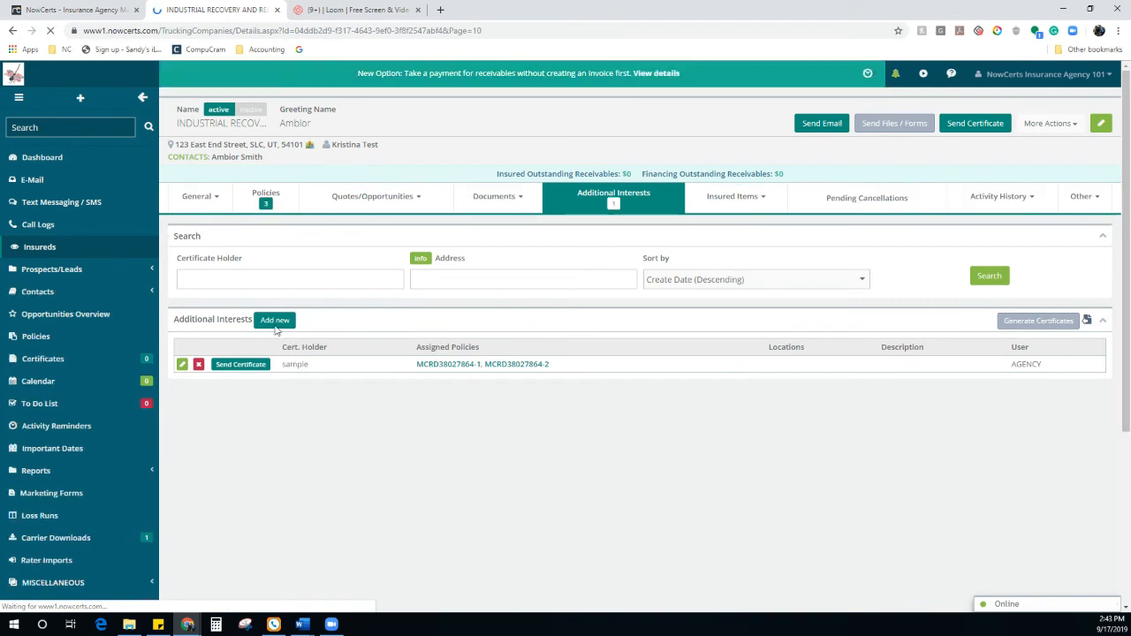
click(275, 321)
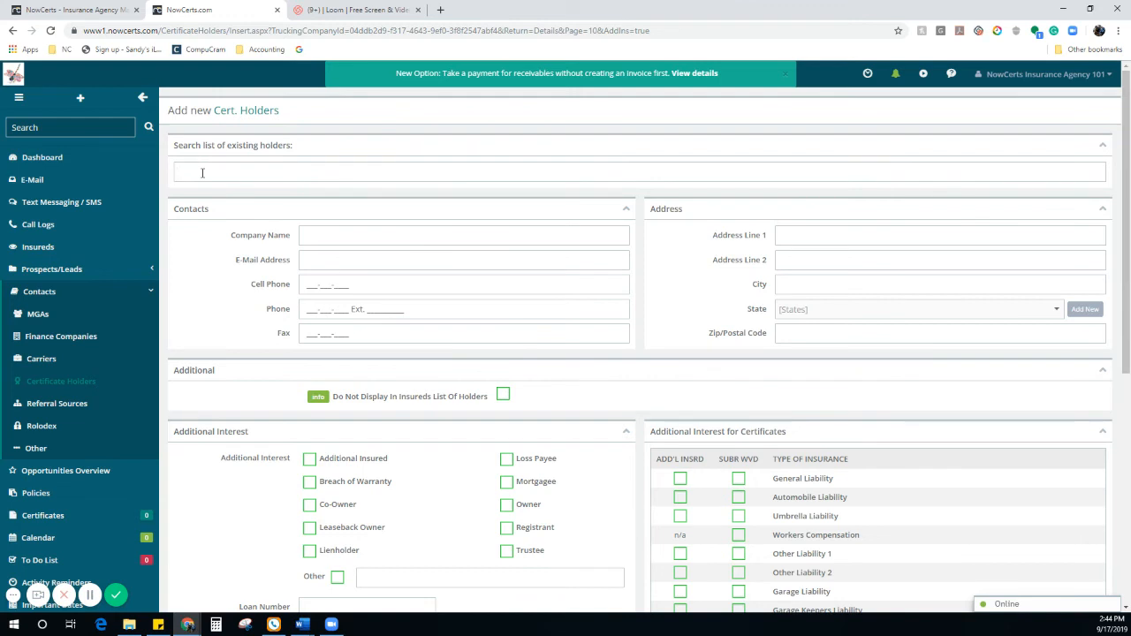
Search 'jp' and load the existing holder JP MORGAN CHASE BANK N.A. (Fort Worth, Texas).
text(jp)
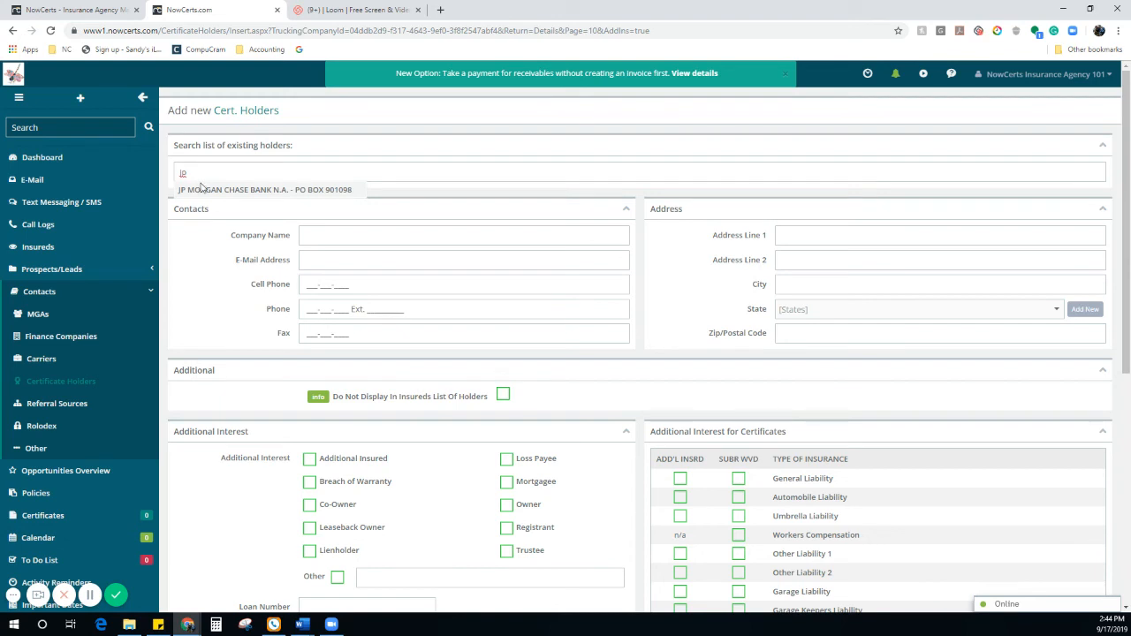
click(202, 191)
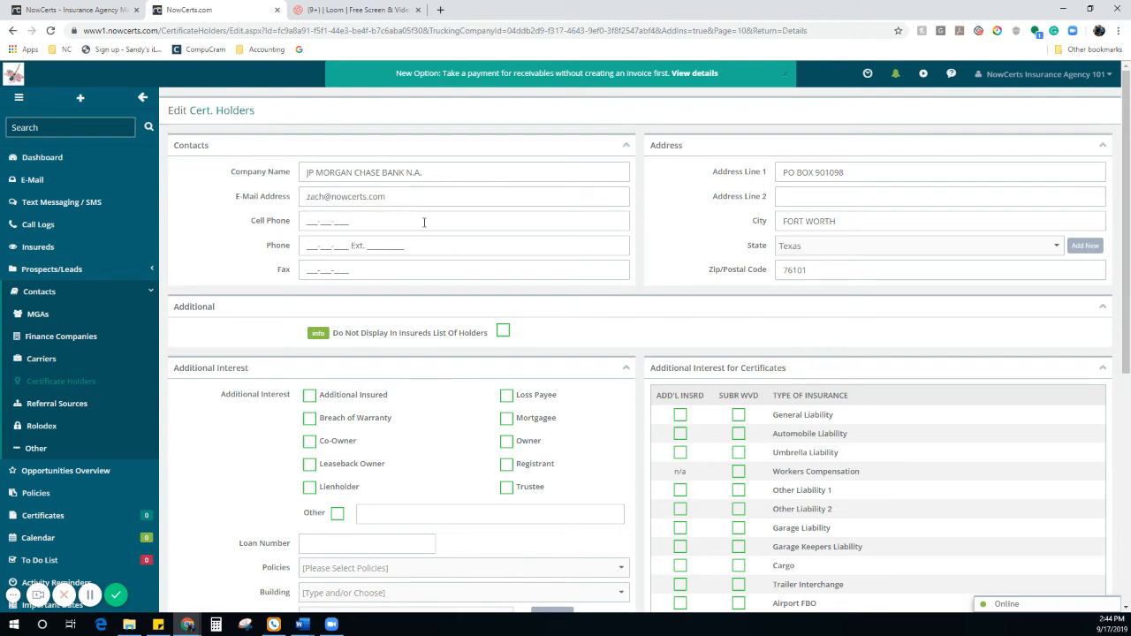
Mark JP MORGAN CHASE BANK N.A. as Additional Insured and assign policy 1234568 (Commercial package).
scroll(1019, 300, down, 2)
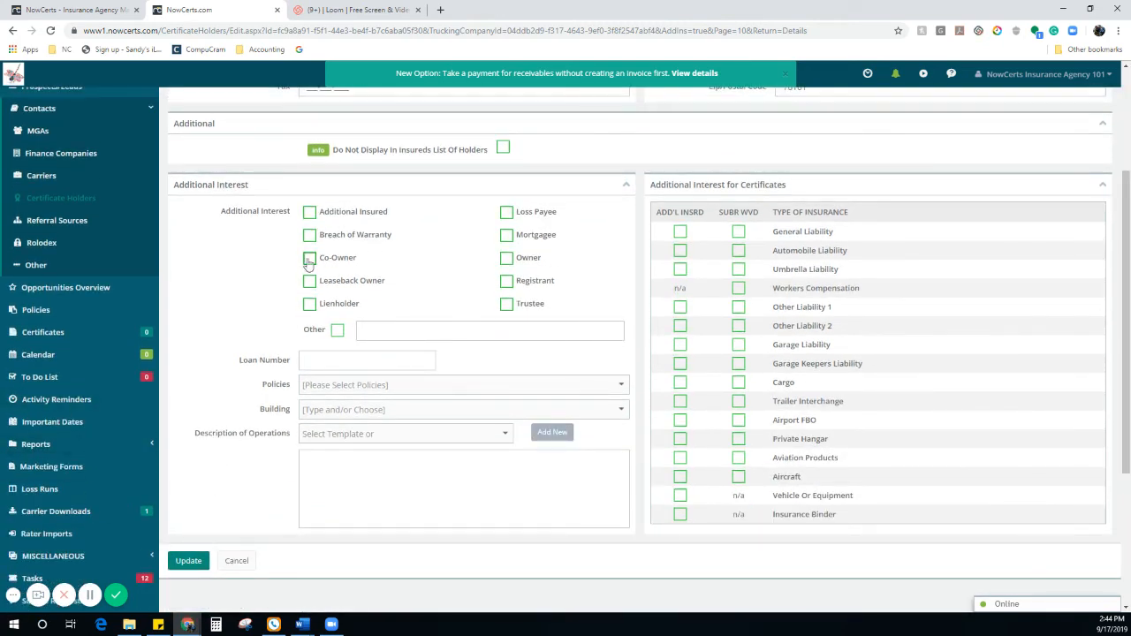
click(310, 214)
click(622, 387)
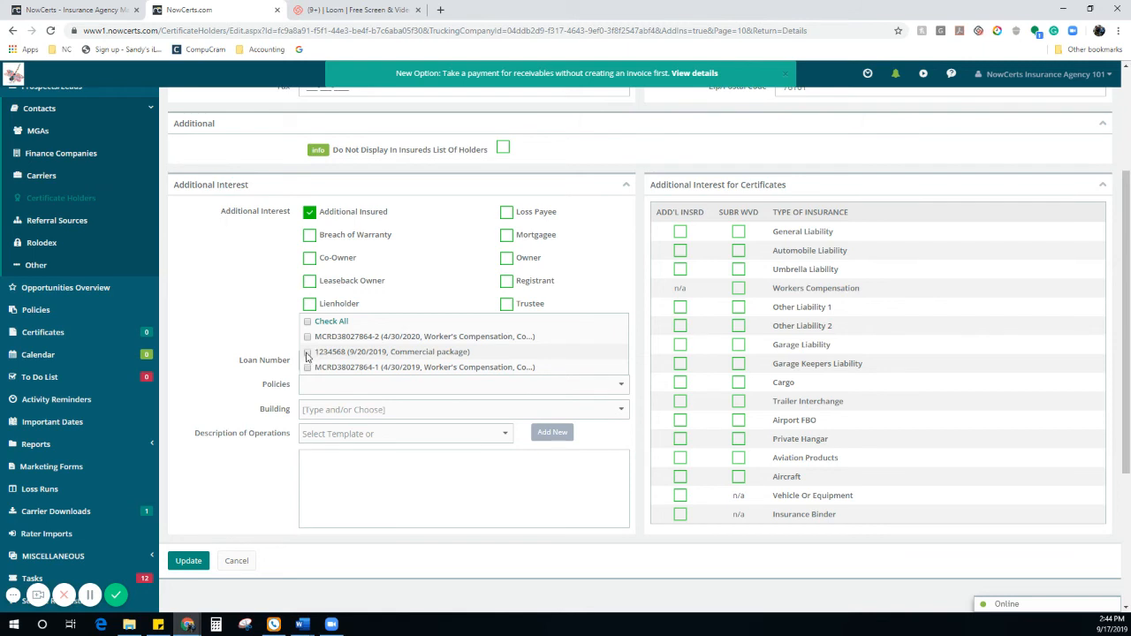
click(307, 353)
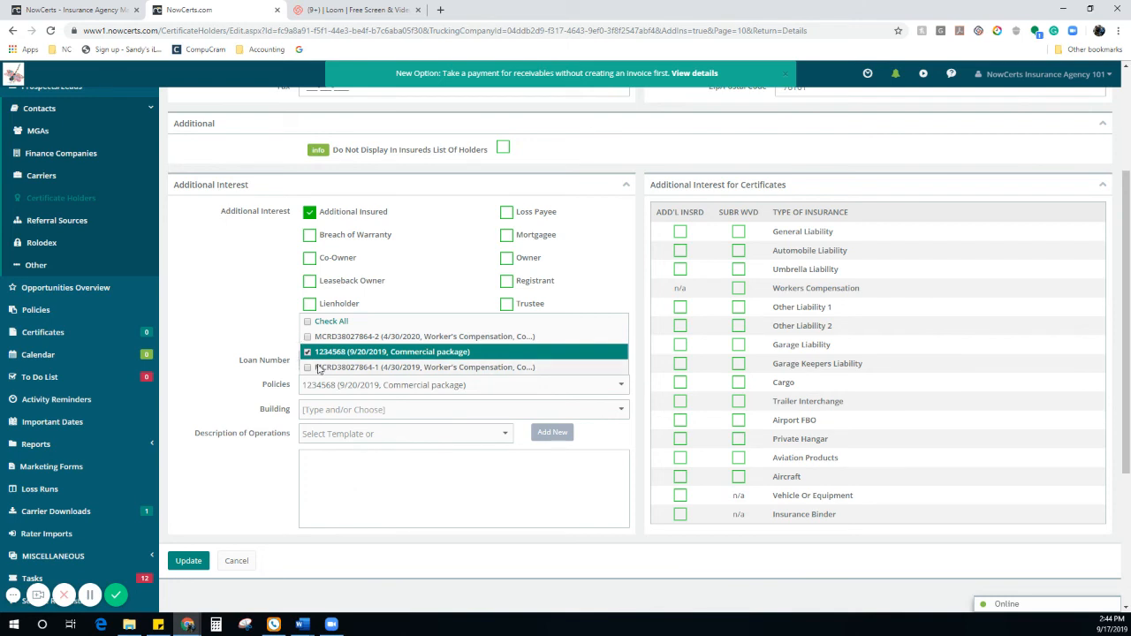
click(407, 510)
click(505, 435)
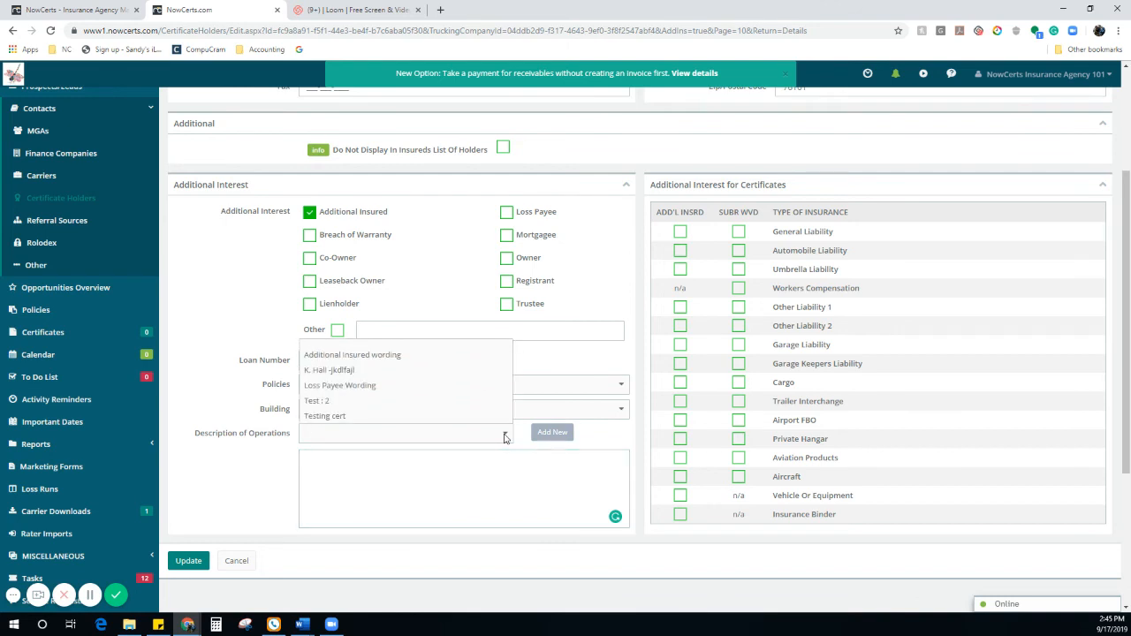
Apply Additional Insured wording, tick ADD'L INSRD for General, Automobile, Umbrella and Other Liability 1, then save.
click(397, 356)
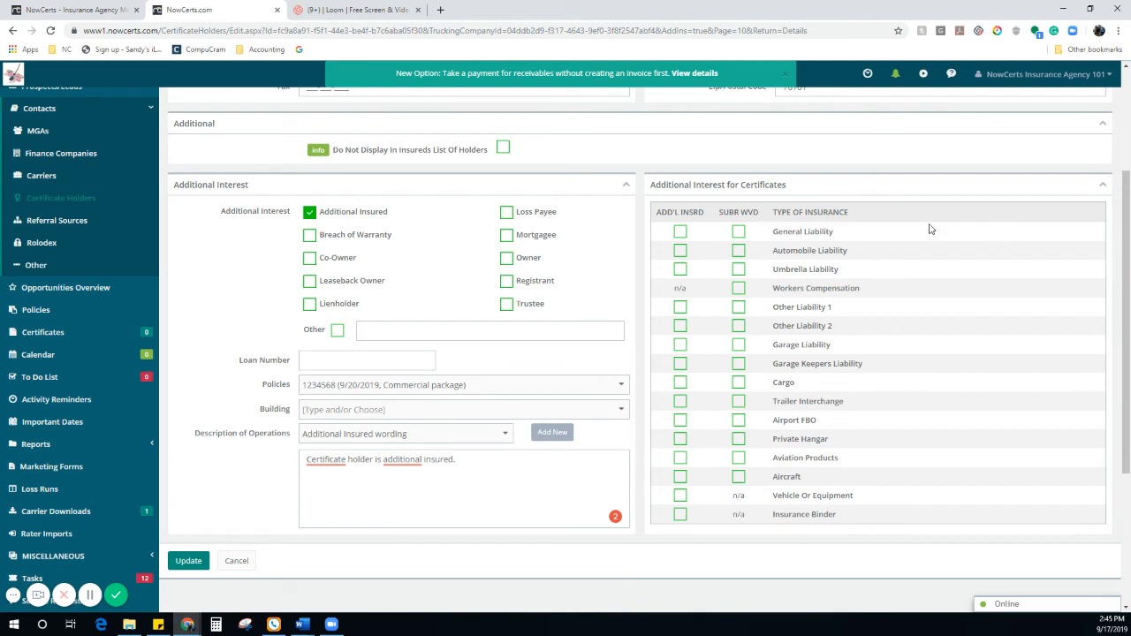
click(680, 231)
click(680, 251)
click(681, 270)
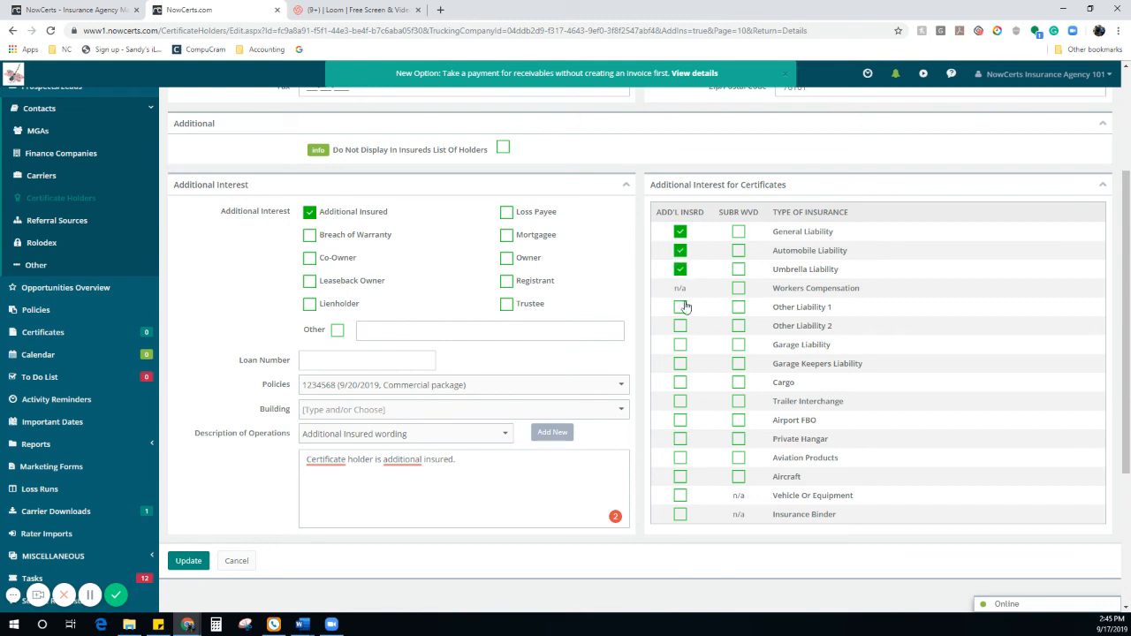
click(681, 308)
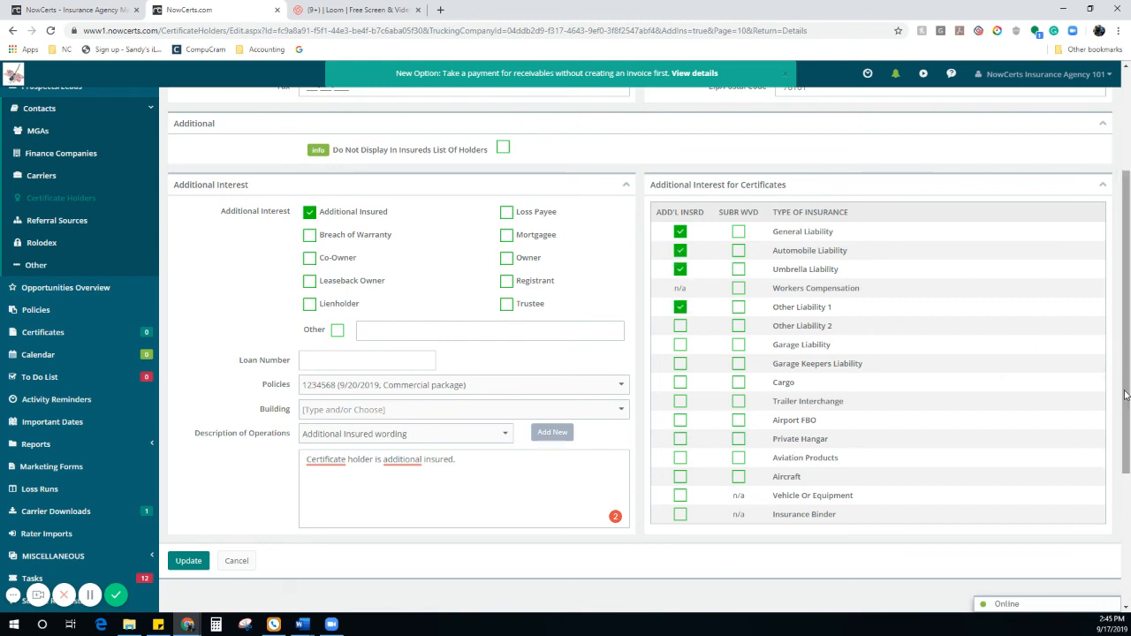
click(188, 562)
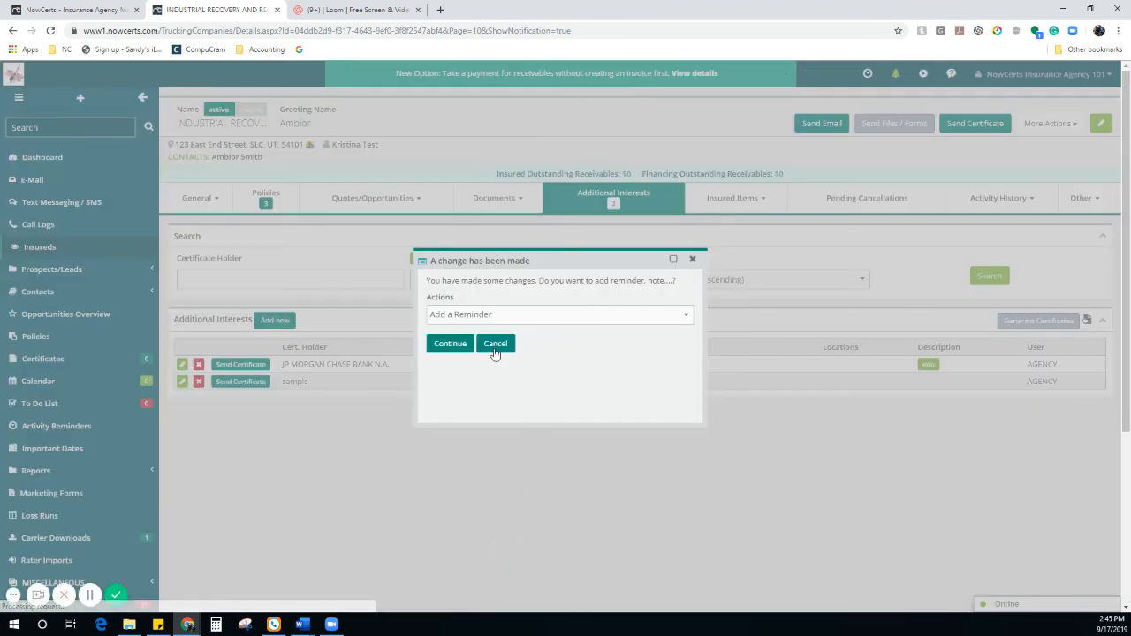
Decline the reminder and start sending a certificate to JP MORGAN CHASE BANK N.A.
click(493, 344)
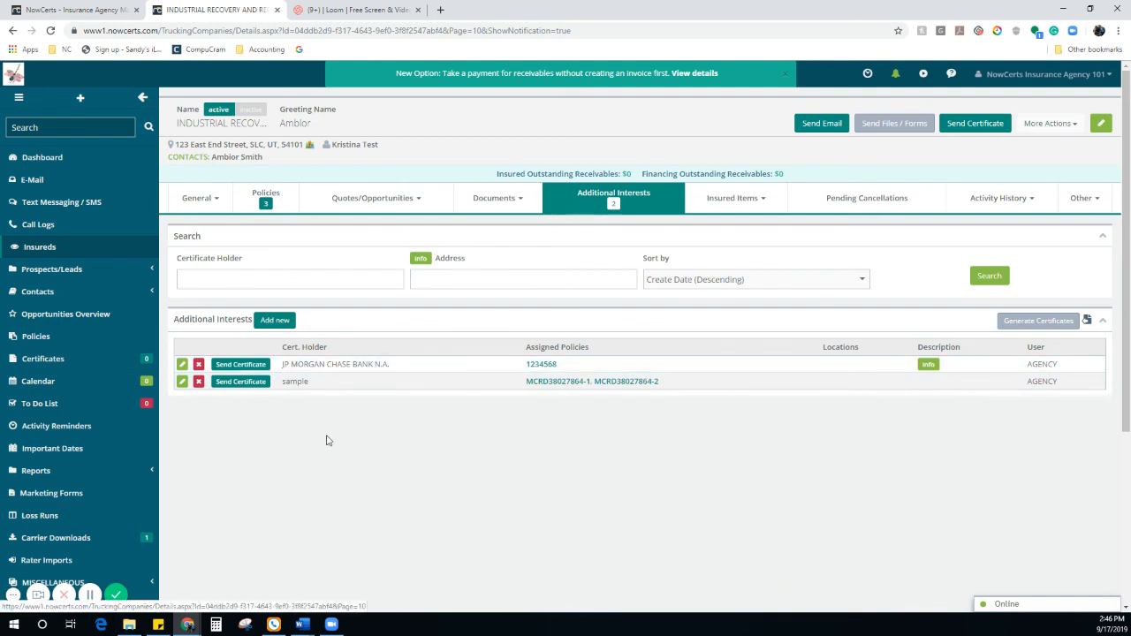
click(230, 370)
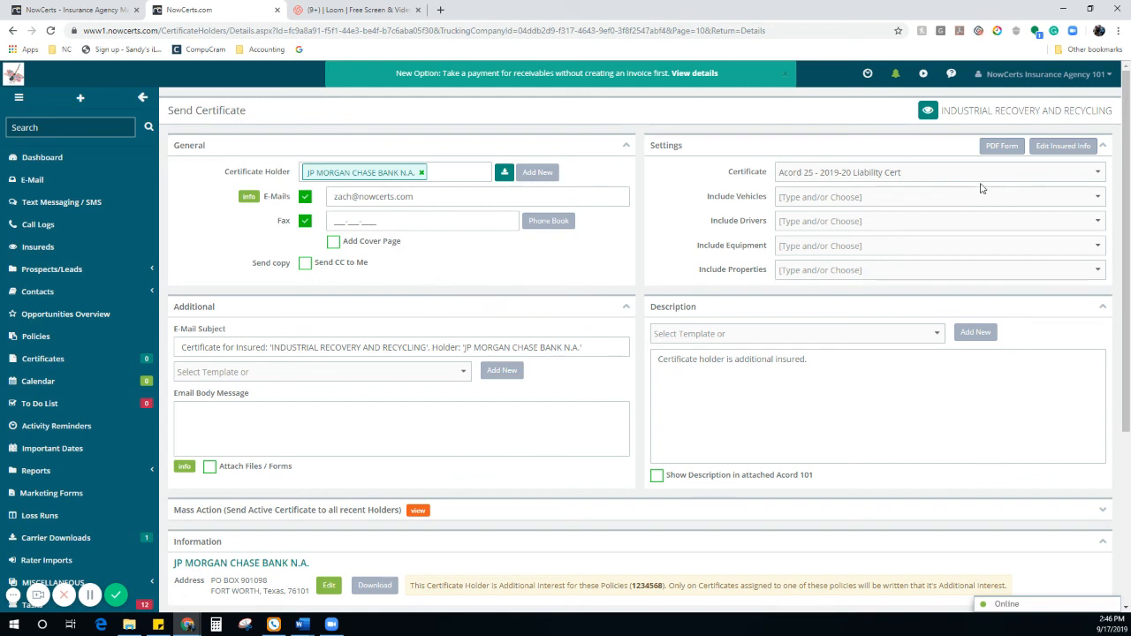
Review the certificate form and e-mail template options unchanged, then preview the ACORD 25 certificate.
click(874, 173)
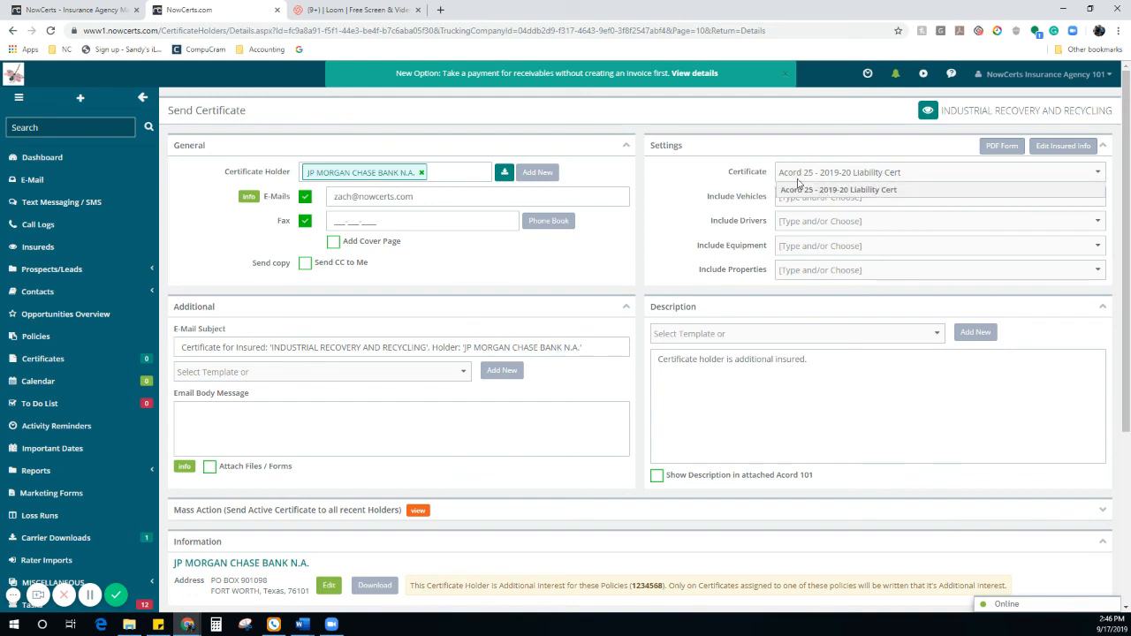
click(691, 220)
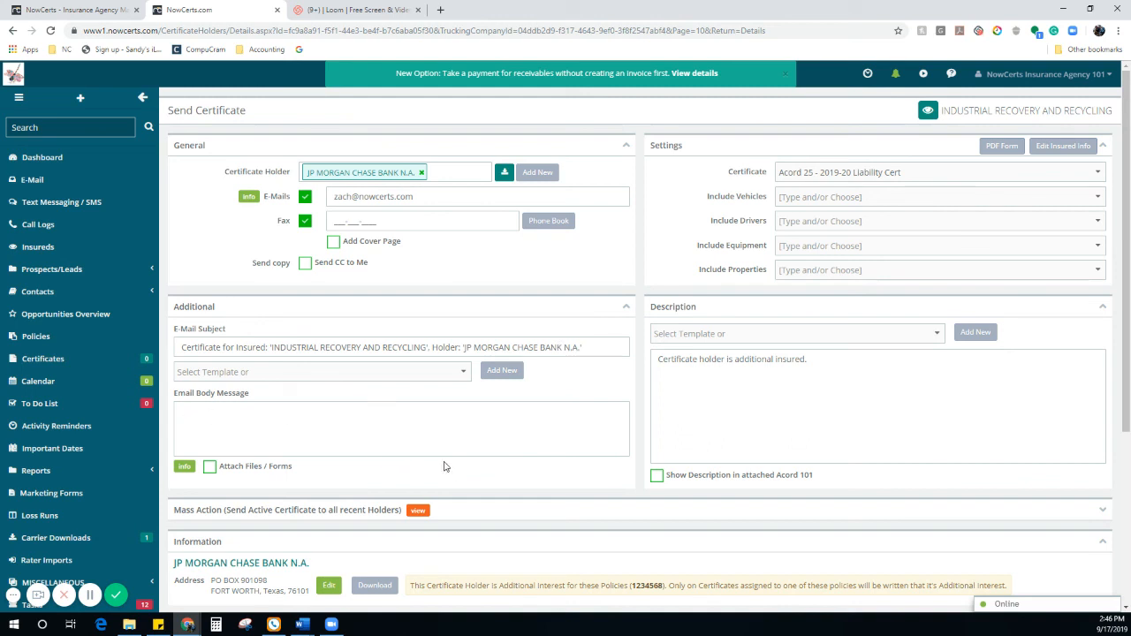
click(464, 374)
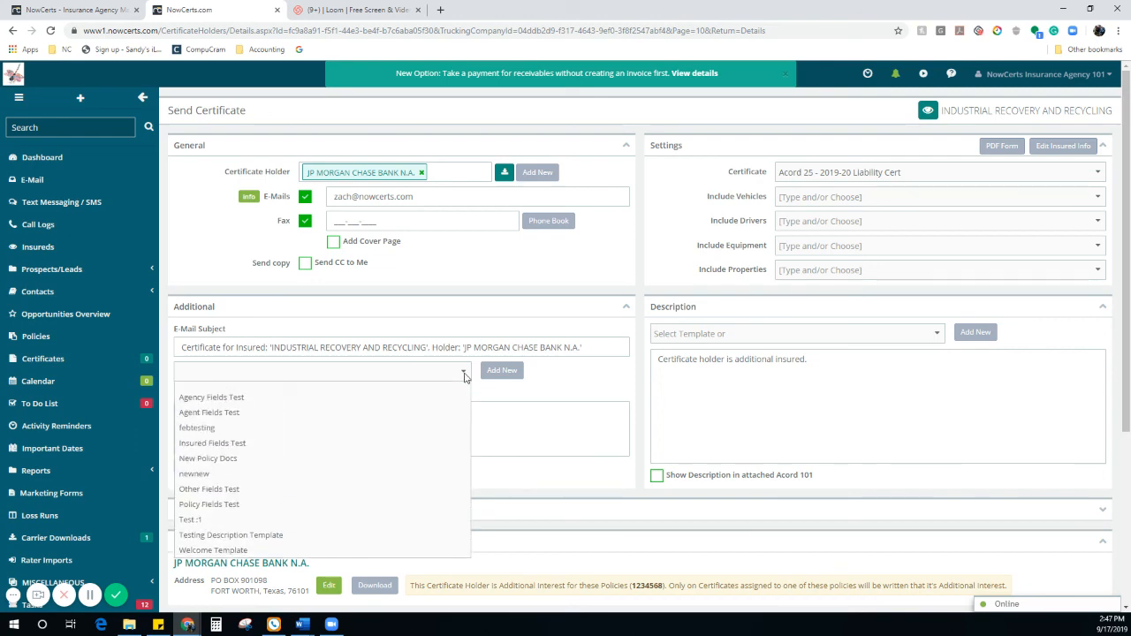
click(464, 375)
scroll(1127, 343, down, 3)
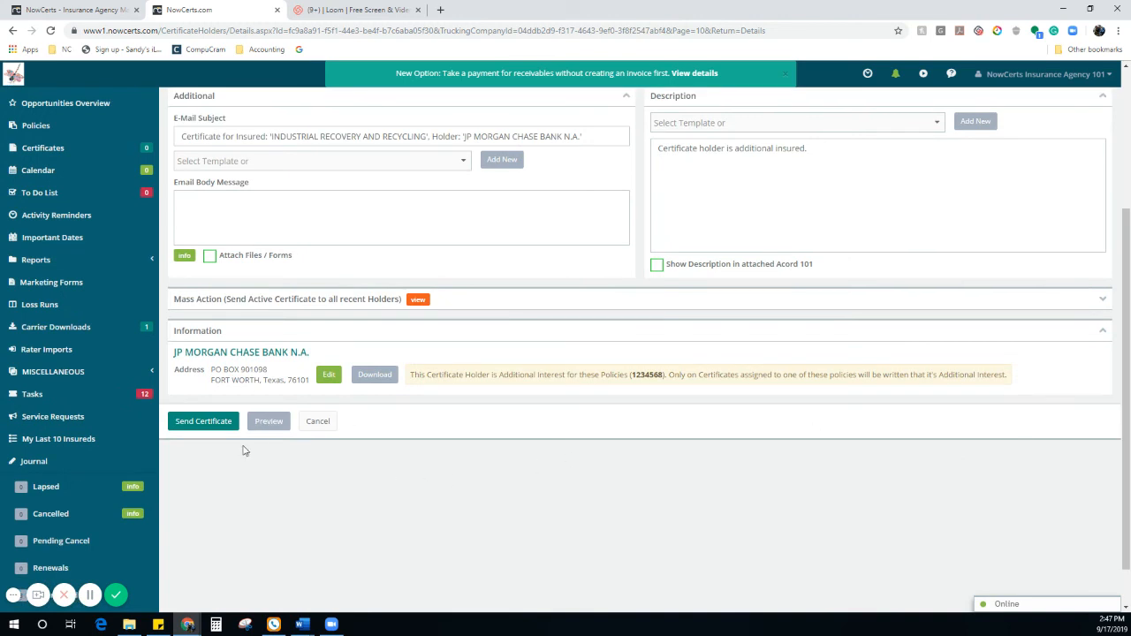
click(269, 421)
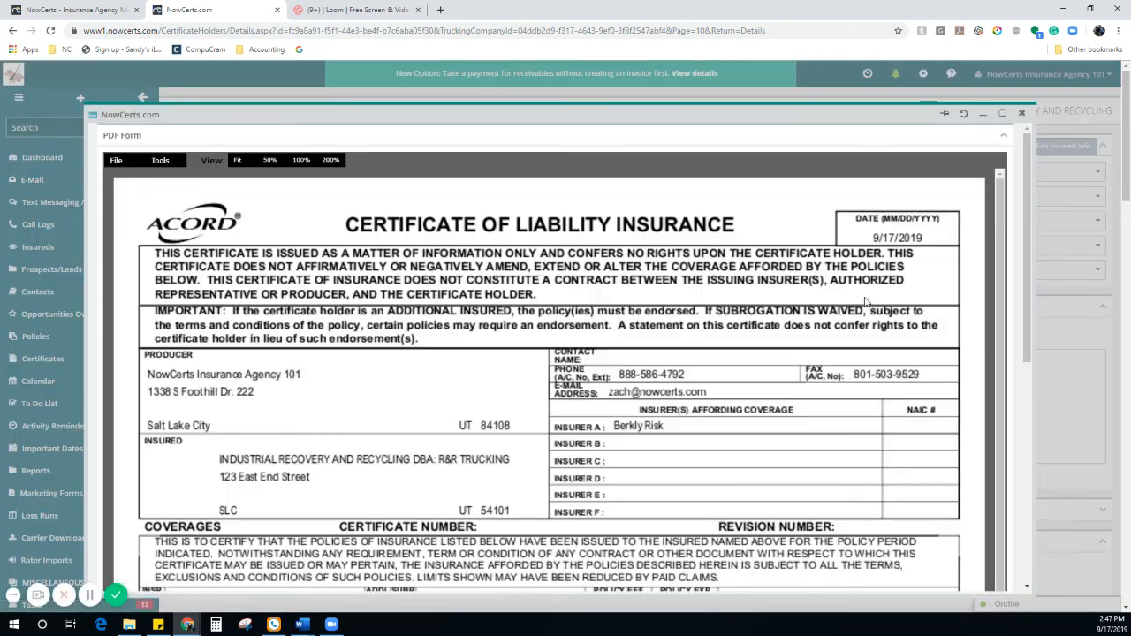
Check that JP Morgan appears in the preview's Certificate Holder box, then close the preview.
drag(1029, 214, 1035, 439)
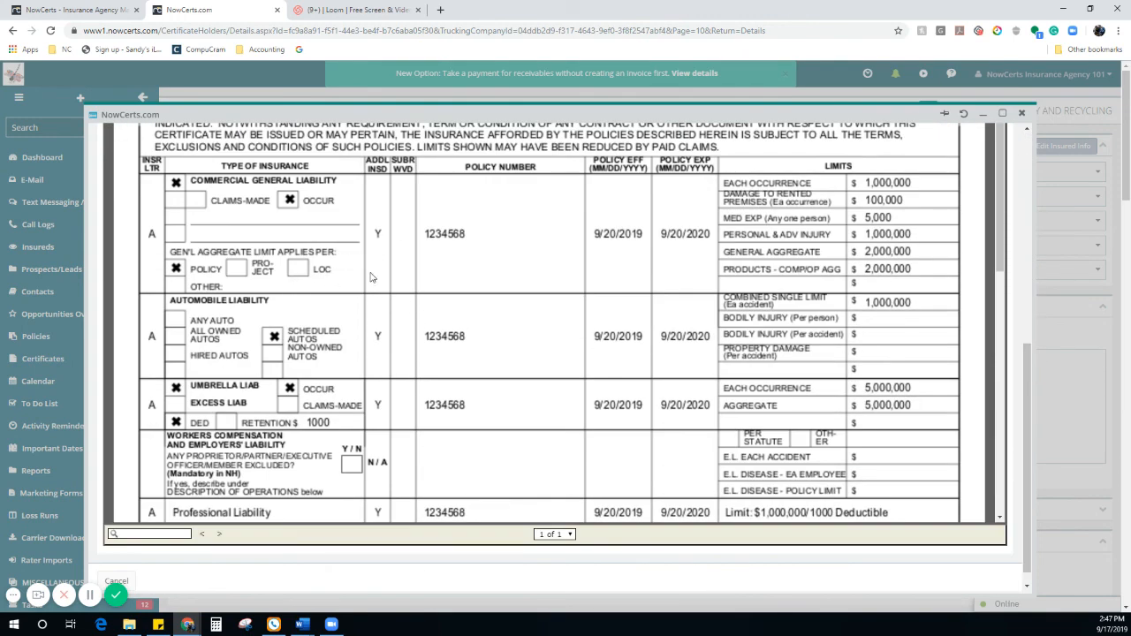
drag(1002, 250, 992, 489)
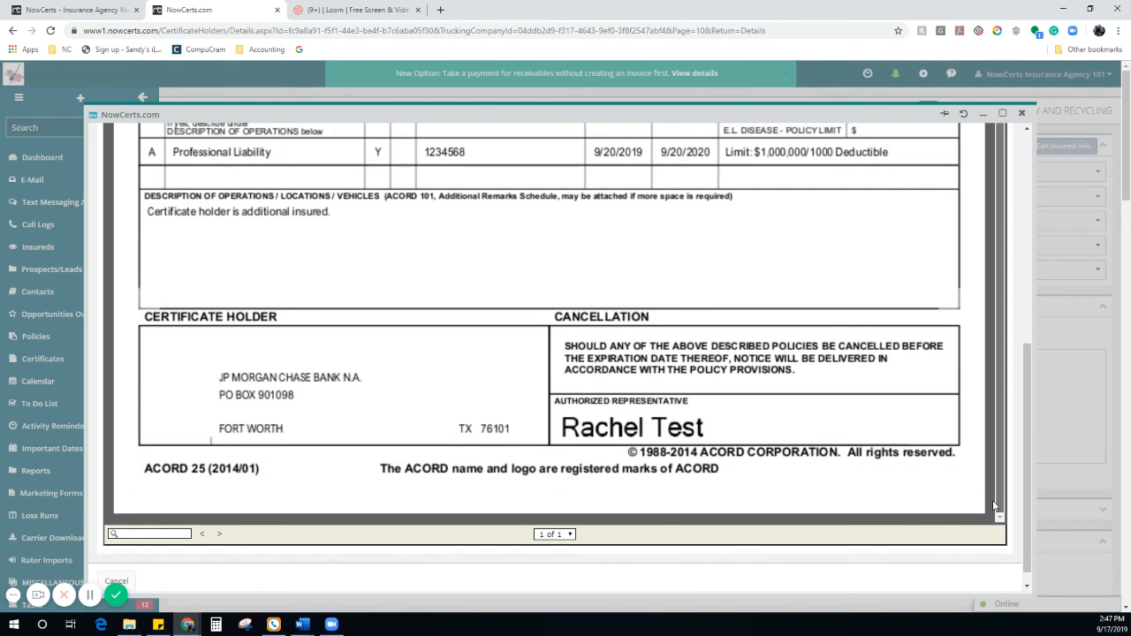
click(1021, 115)
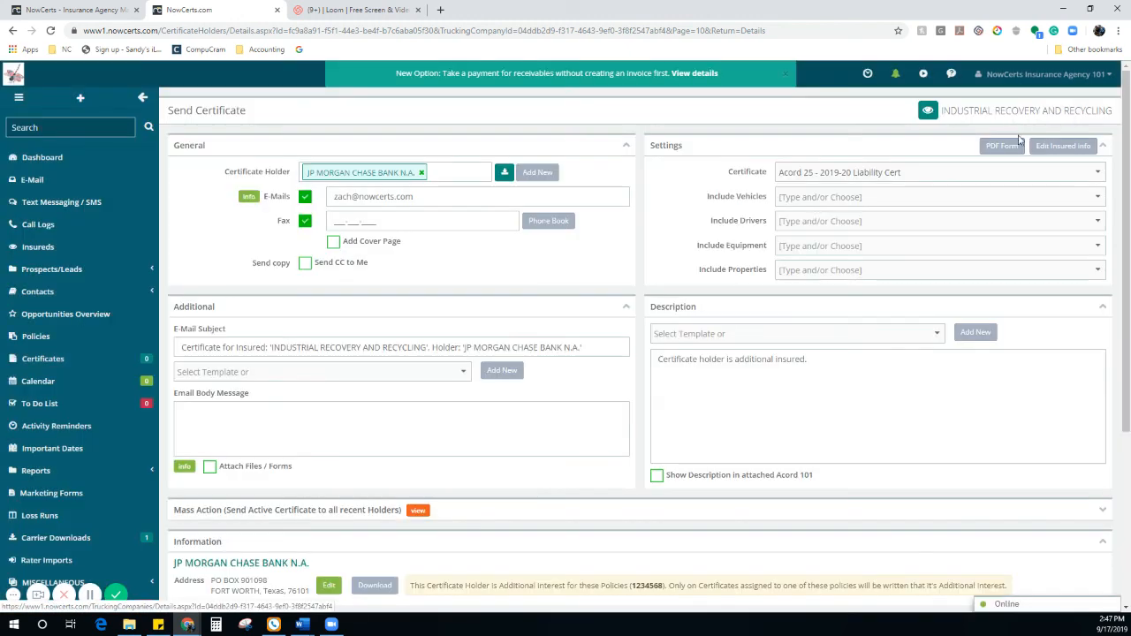
Send the ACORD 25 certificate to JP MORGAN CHASE BANK N.A. and acknowledge the confirmation.
drag(1127, 347, 1130, 508)
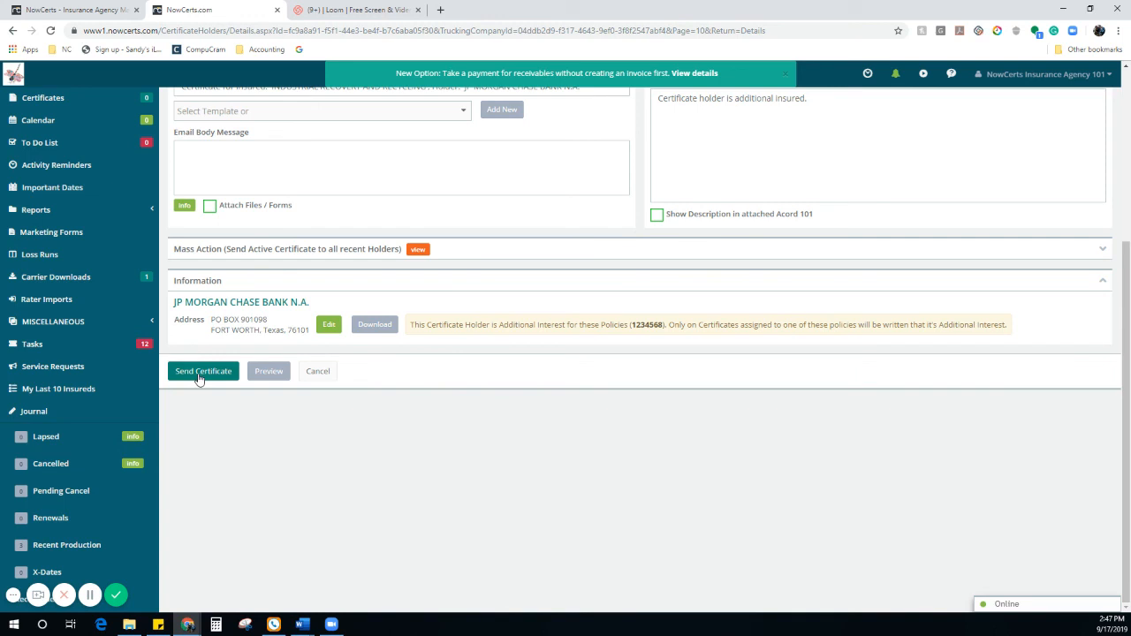
click(201, 372)
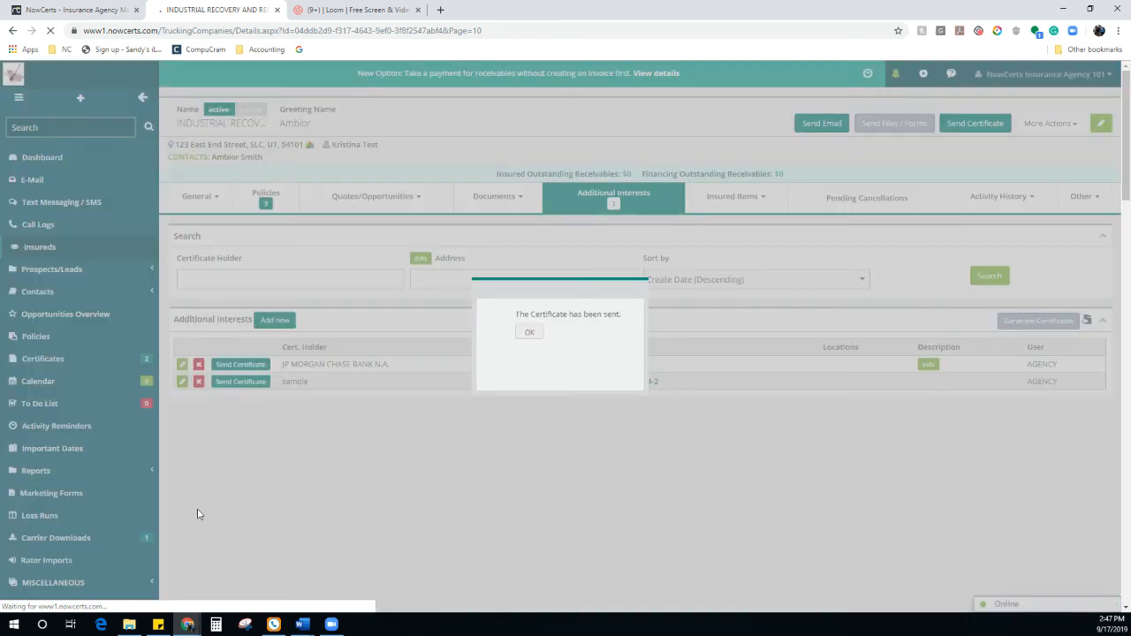
click(527, 332)
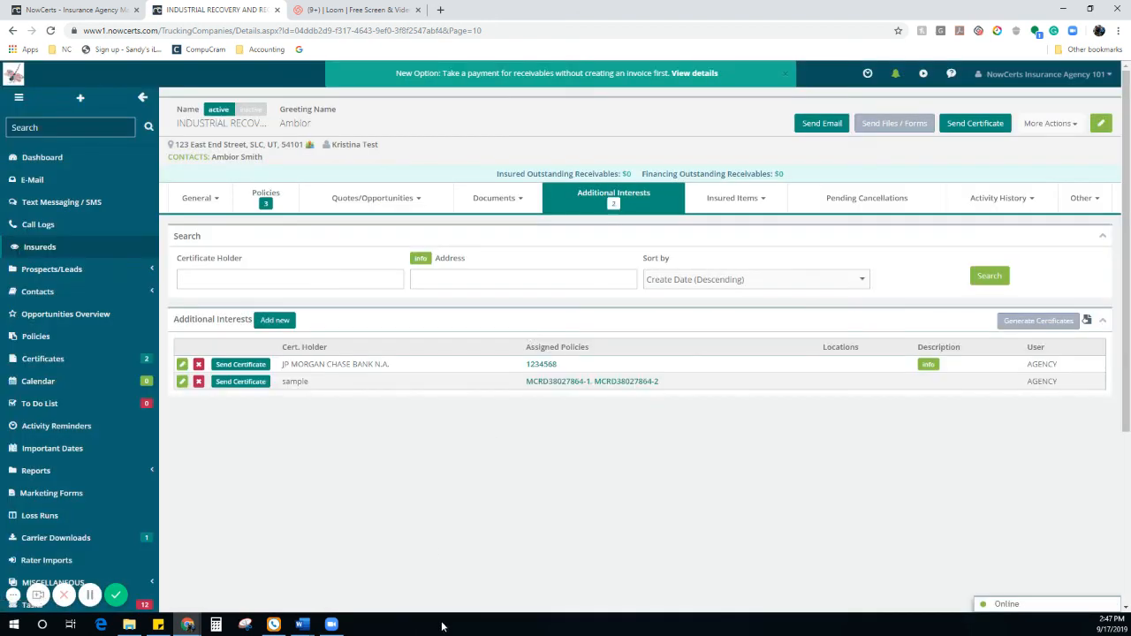